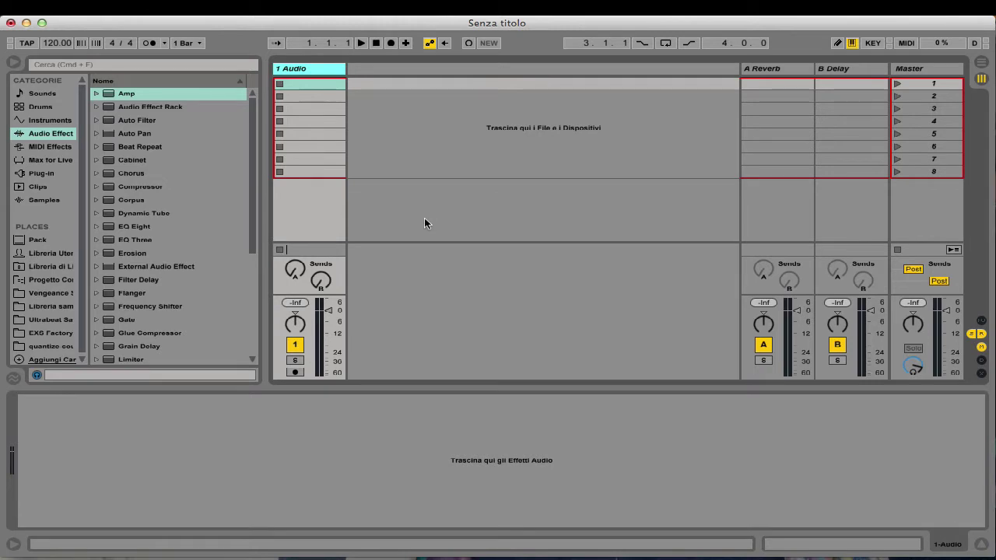
- Insert a new MIDI track and delete the 1 Audio track
{"action": "key", "text": "super+shift+t"}
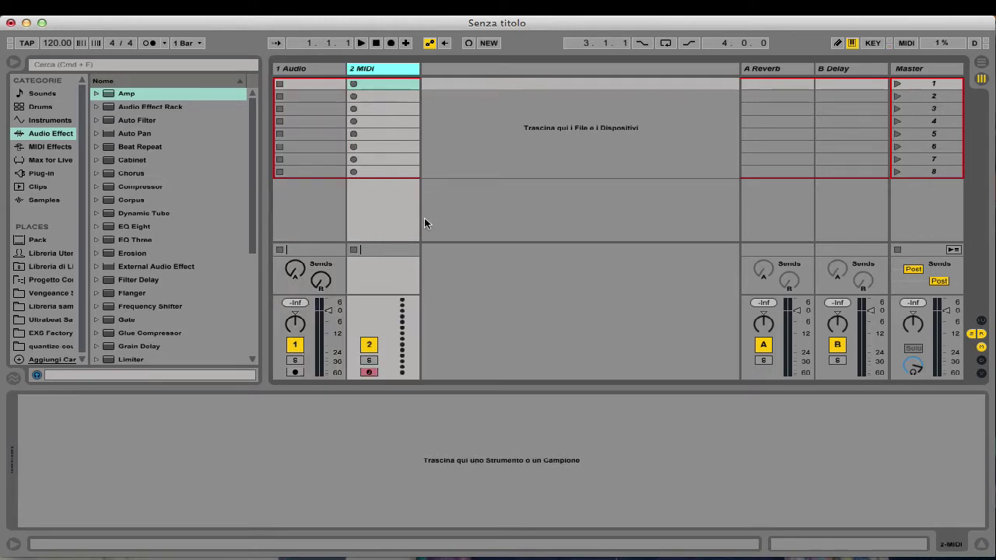
{"action": "left_click", "coordinate": [304, 66]}
{"action": "key", "text": "Delete"}
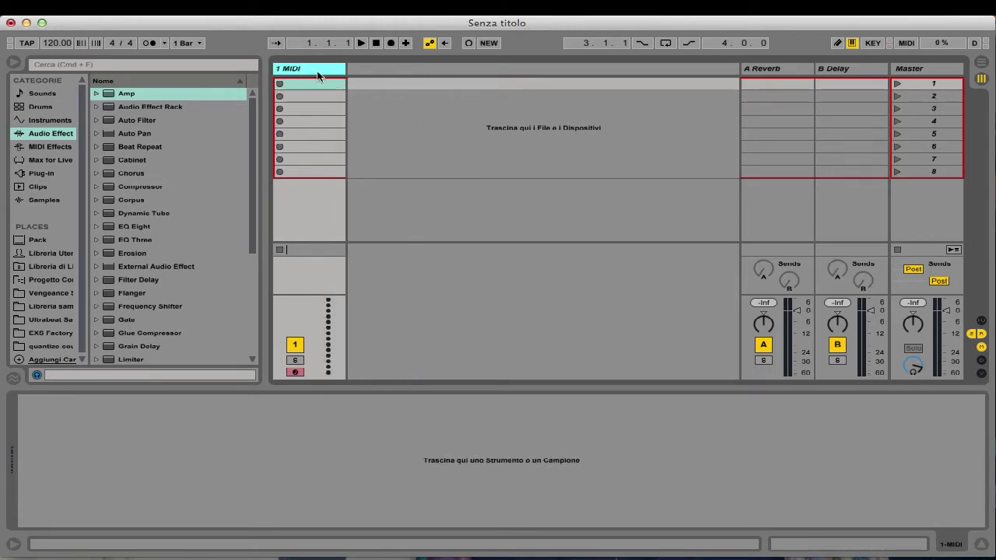
- Load the Virus TI Snow plug-in from the local VST folder onto the MIDI track
{"action": "left_click", "coordinate": [40, 179]}
{"action": "left_click", "coordinate": [97, 109]}
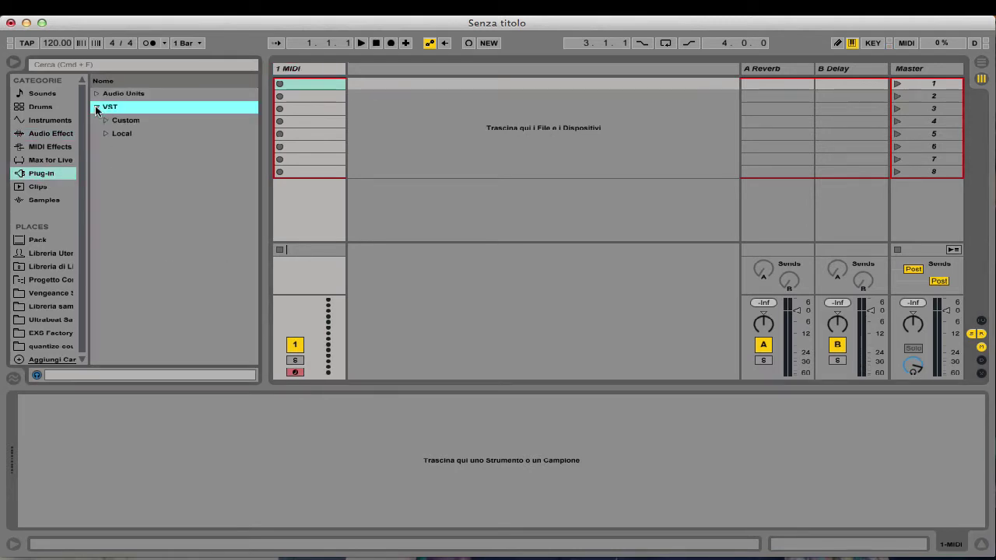
{"action": "left_click", "coordinate": [105, 133]}
{"action": "scroll", "coordinate": [175, 199], "scroll_direction": "down", "scroll_amount": 5}
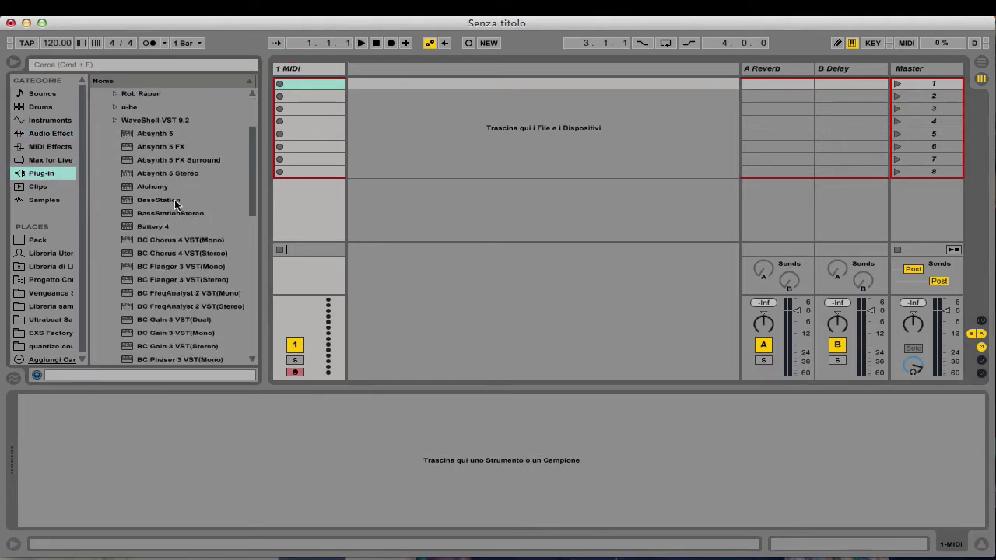
{"action": "scroll", "coordinate": [175, 204], "scroll_direction": "down", "scroll_amount": 10}
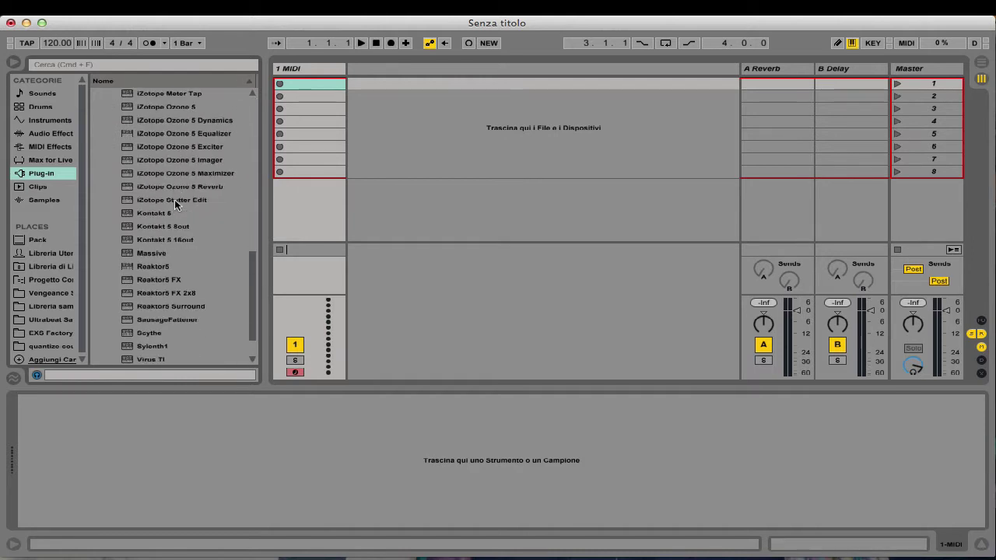
{"action": "left_click", "coordinate": [151, 333]}
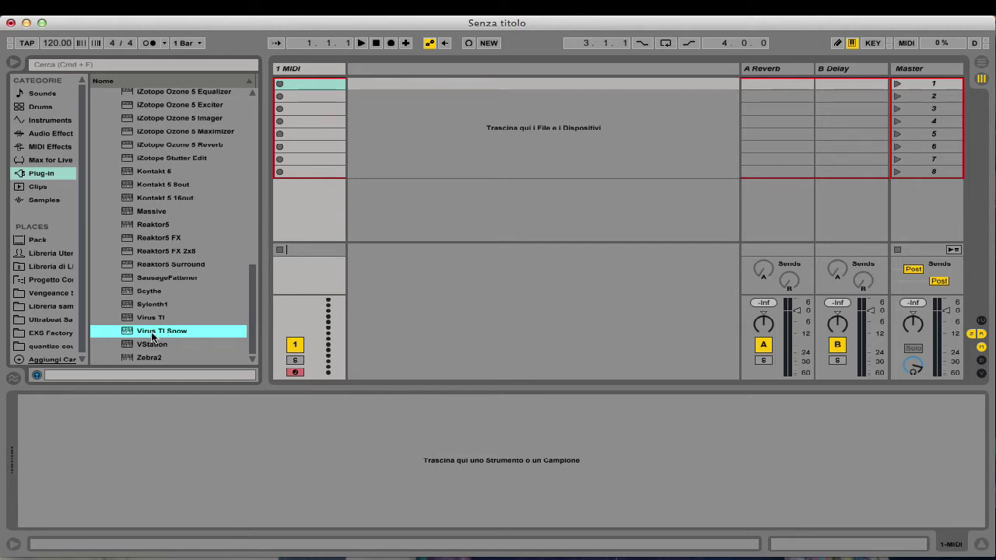
{"action": "left_click_drag", "start_coordinate": [153, 336], "coordinate": [329, 209]}
{"action": "left_click_drag", "start_coordinate": [329, 209], "coordinate": [329, 209]}
{"action": "left_click_drag", "start_coordinate": [329, 208], "coordinate": [329, 209]}
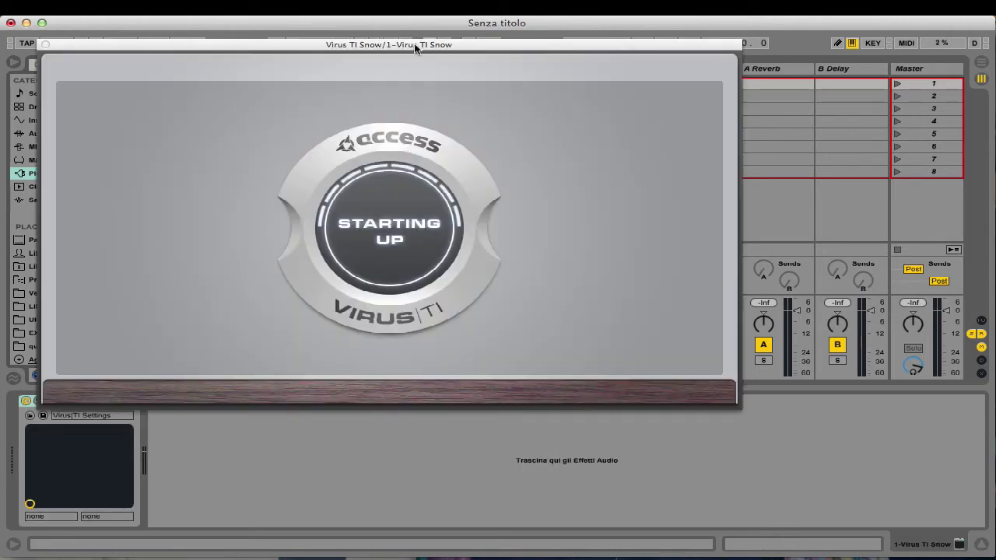
- Raise the volume of all four Virus TI parts to maximum
{"action": "left_click_drag", "start_coordinate": [415, 49], "coordinate": [483, 65]}
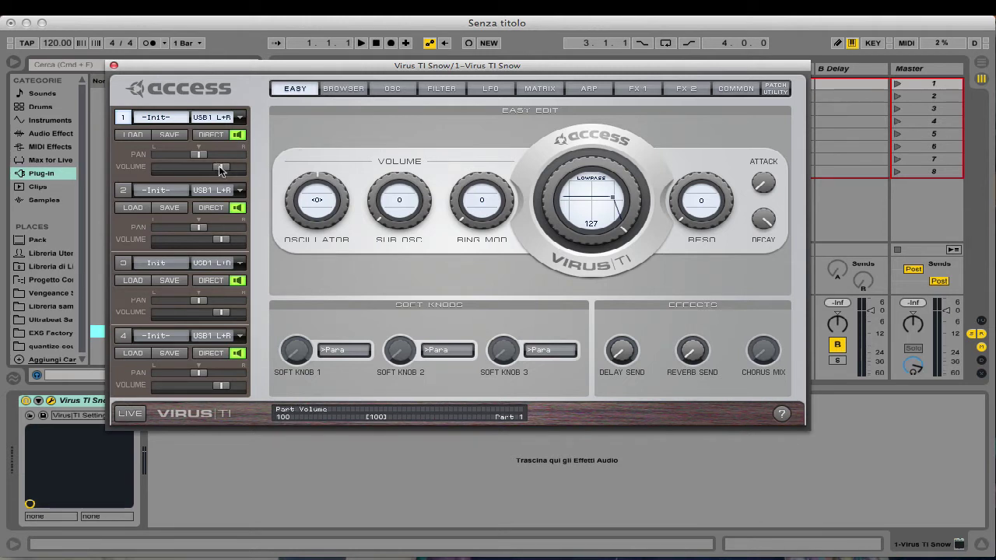
{"action": "left_click_drag", "start_coordinate": [218, 166], "coordinate": [252, 164]}
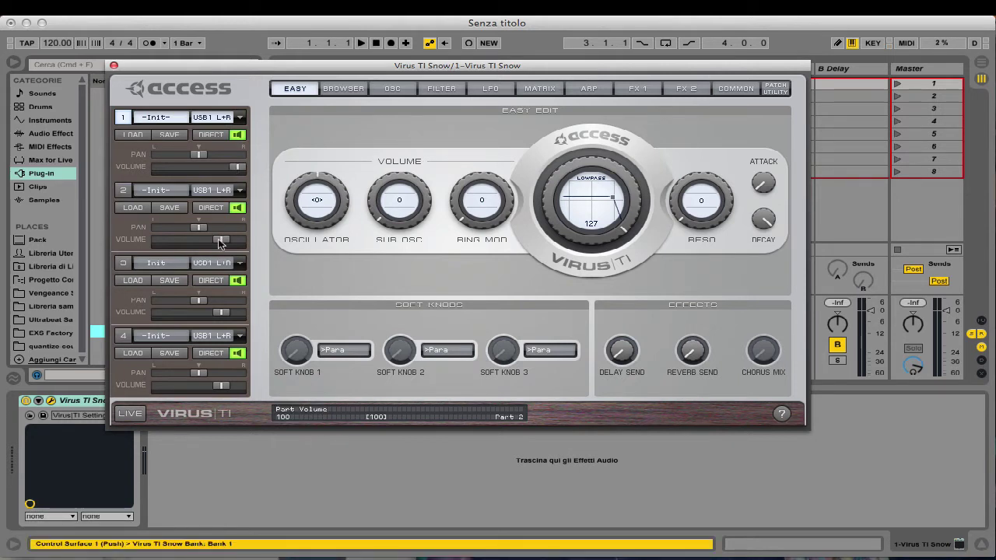
{"action": "left_click_drag", "start_coordinate": [222, 243], "coordinate": [249, 242]}
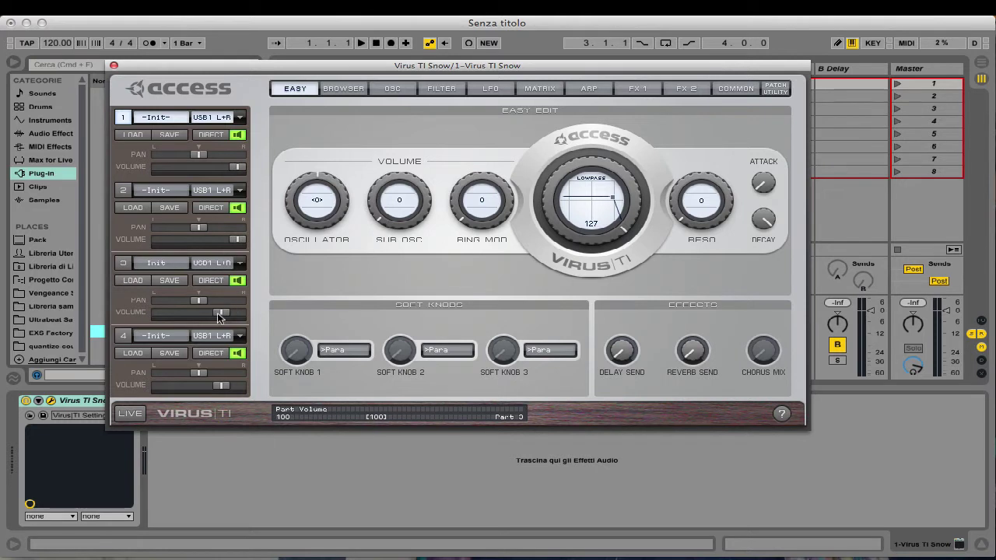
{"action": "left_click_drag", "start_coordinate": [218, 312], "coordinate": [307, 316]}
{"action": "left_click_drag", "start_coordinate": [223, 385], "coordinate": [300, 387]}
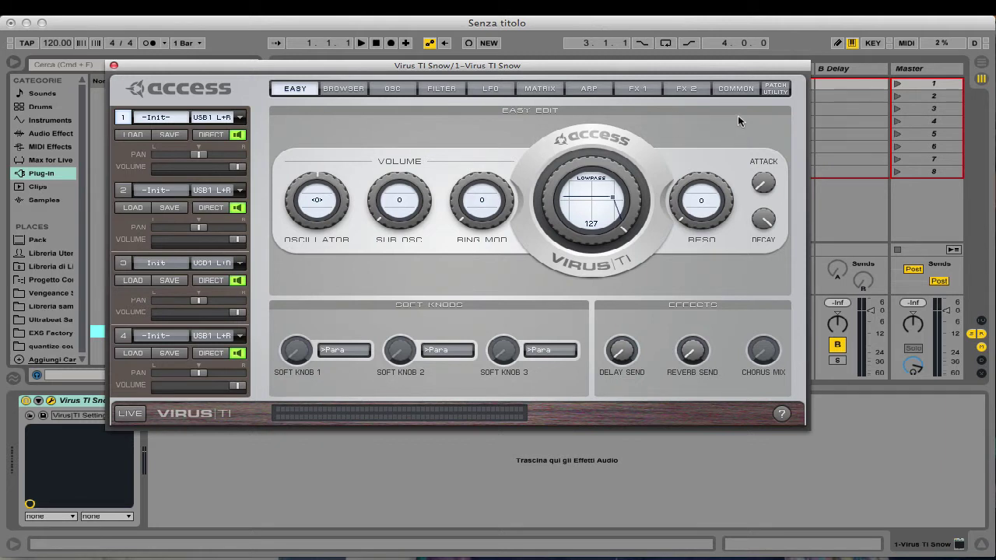
- Keep the Virus USB audio mode at 3 Outs / No Input and set the surround output to USB1 L+R
{"action": "left_click", "coordinate": [779, 91]}
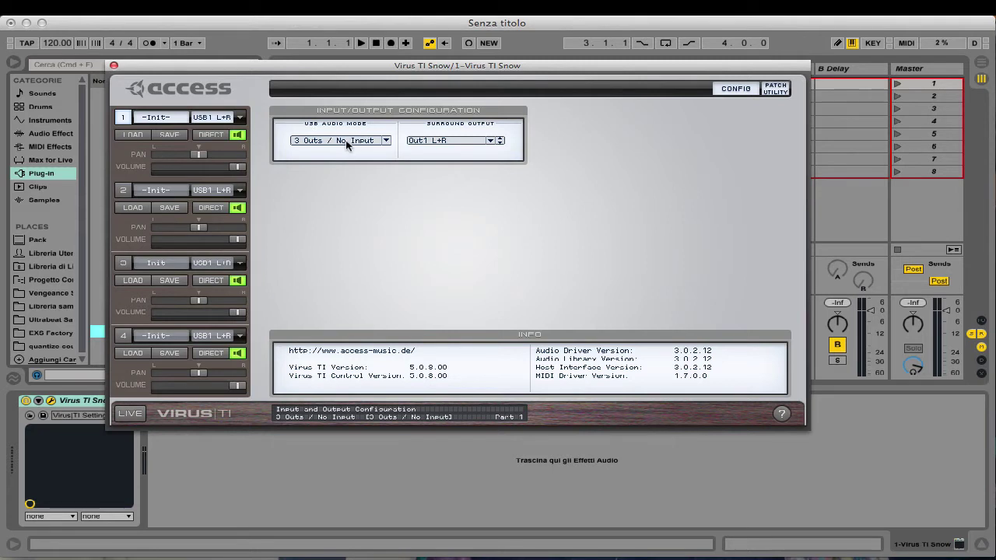
{"action": "left_click", "coordinate": [345, 143]}
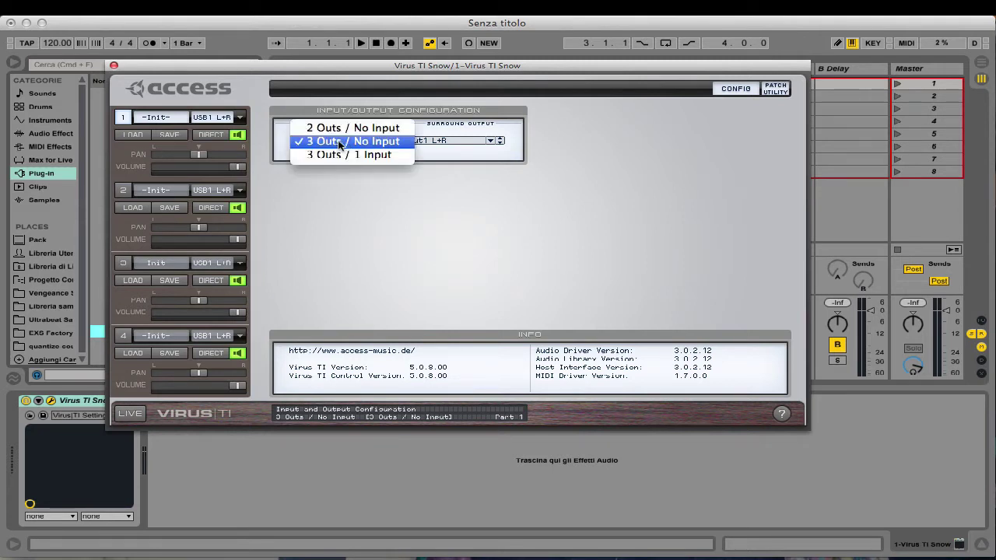
{"action": "left_click", "coordinate": [387, 142]}
{"action": "left_click", "coordinate": [470, 145]}
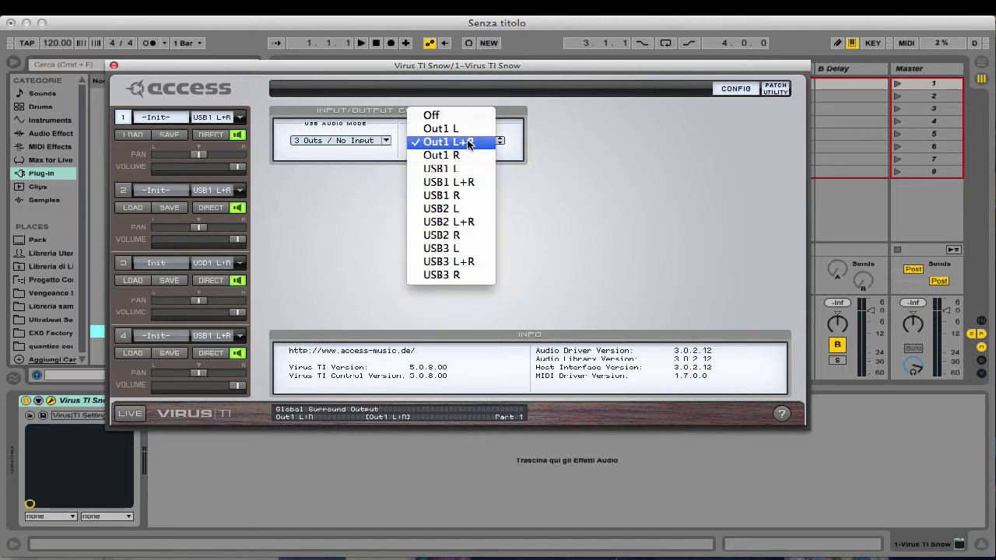
{"action": "left_click", "coordinate": [450, 183]}
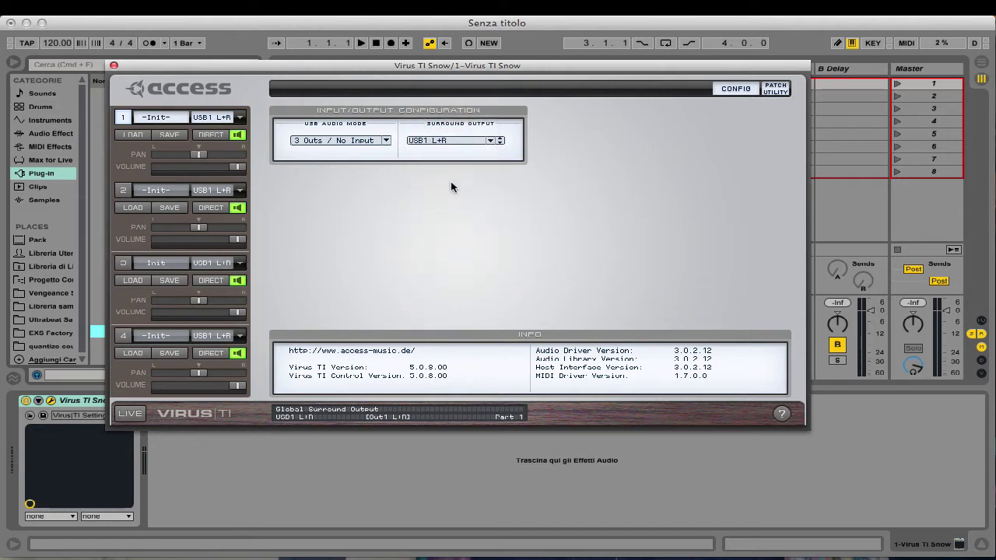
{"action": "left_click", "coordinate": [776, 87]}
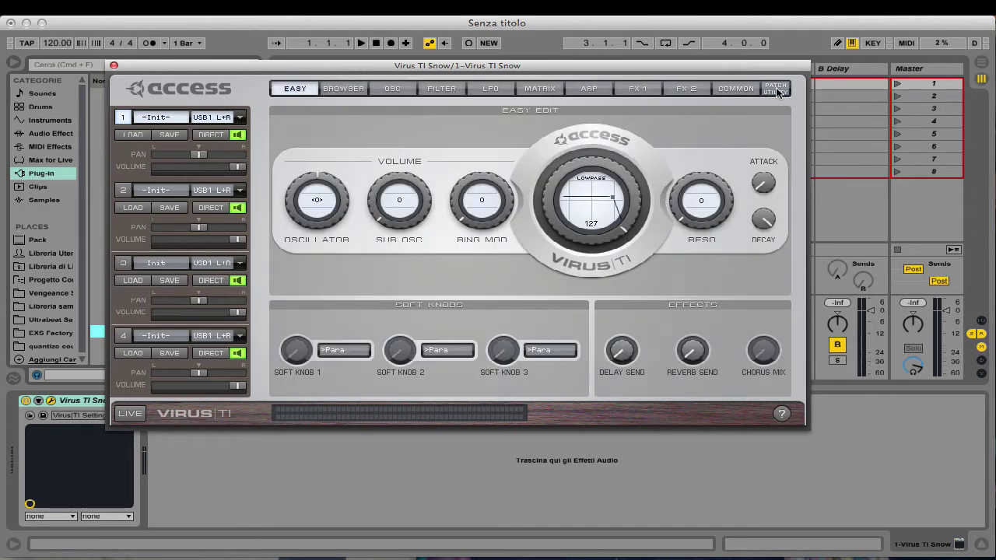
- Route Virus part 2 to output USB2 L+R and part 3 to USB3 L+R
{"action": "left_click", "coordinate": [123, 118]}
{"action": "left_click", "coordinate": [123, 190]}
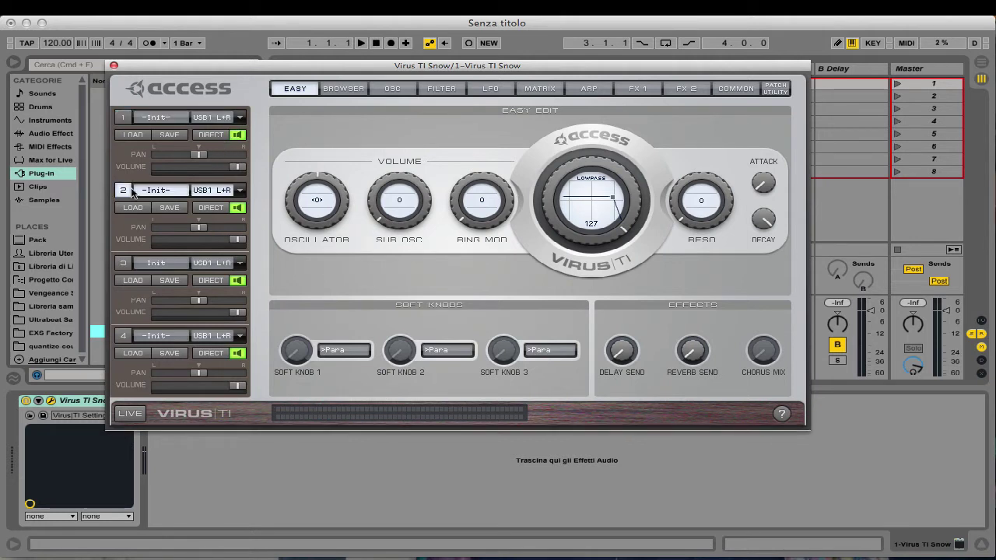
{"action": "left_click", "coordinate": [224, 192]}
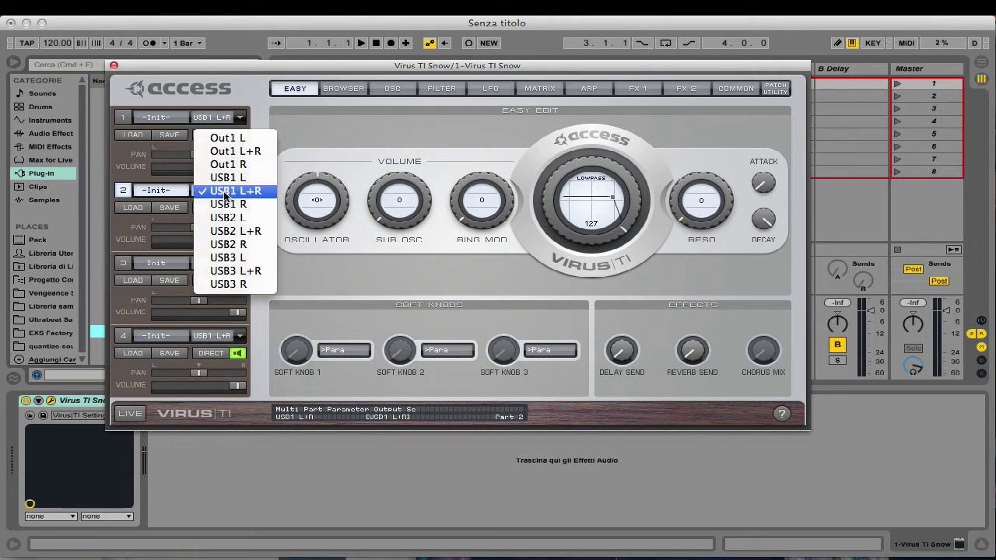
{"action": "left_click", "coordinate": [231, 239]}
{"action": "left_click", "coordinate": [123, 263]}
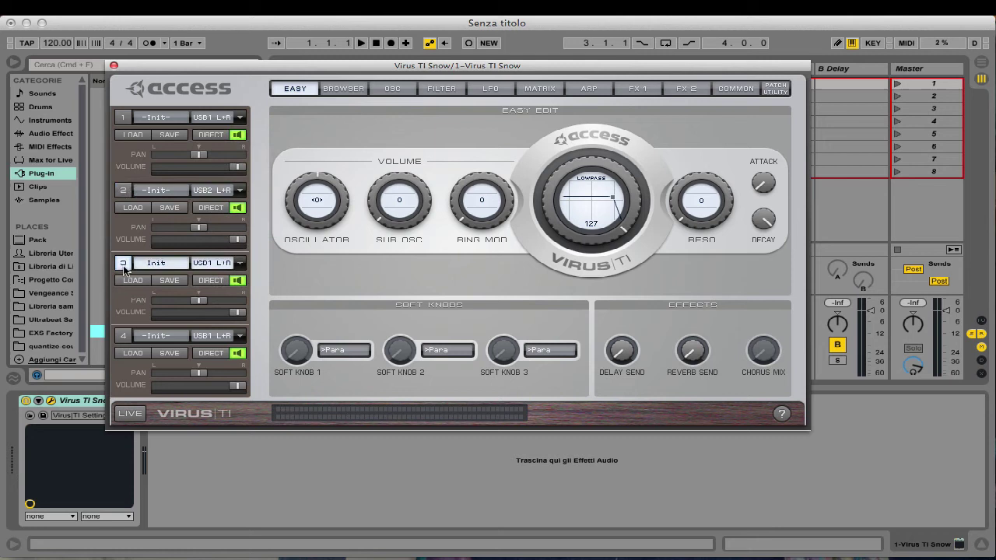
{"action": "left_click", "coordinate": [233, 268]}
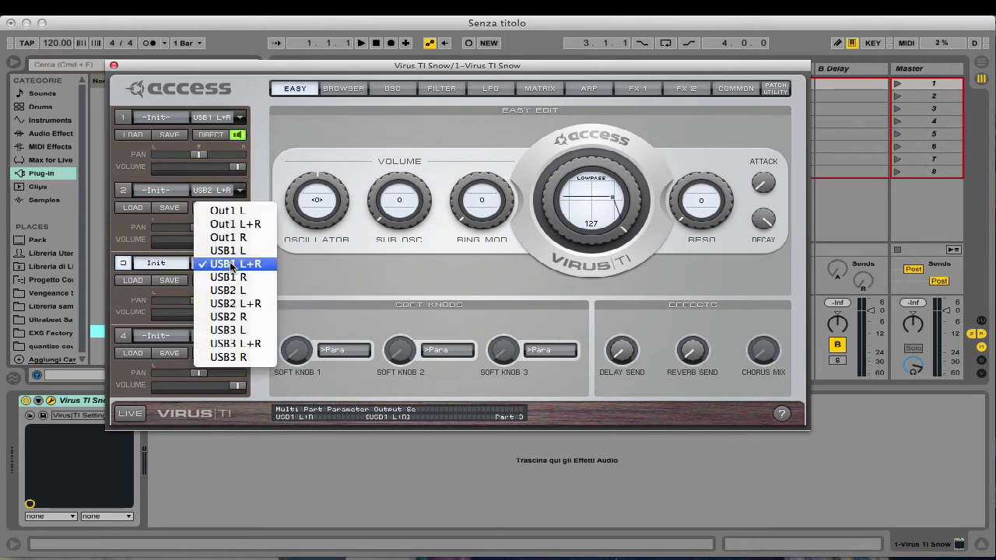
{"action": "left_click", "coordinate": [238, 346]}
- Route Virus part 4 to output Out1 L+R
{"action": "left_click", "coordinate": [220, 338]}
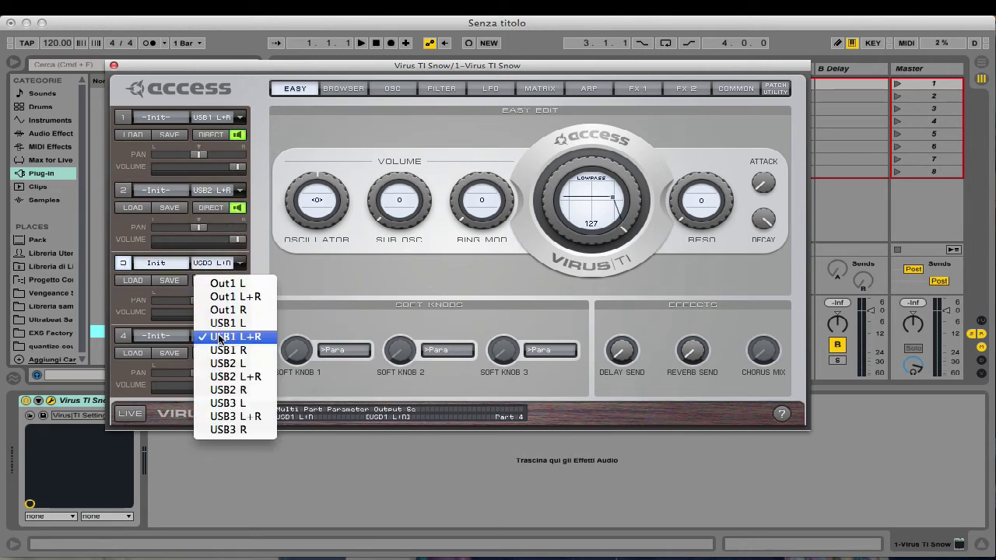
{"action": "left_click", "coordinate": [232, 298]}
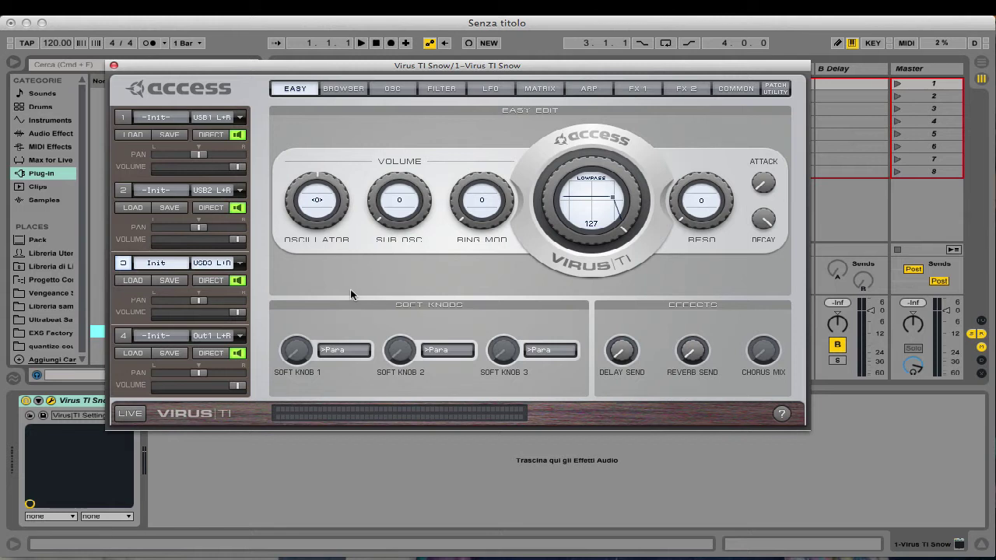
{"action": "left_click", "coordinate": [210, 340]}
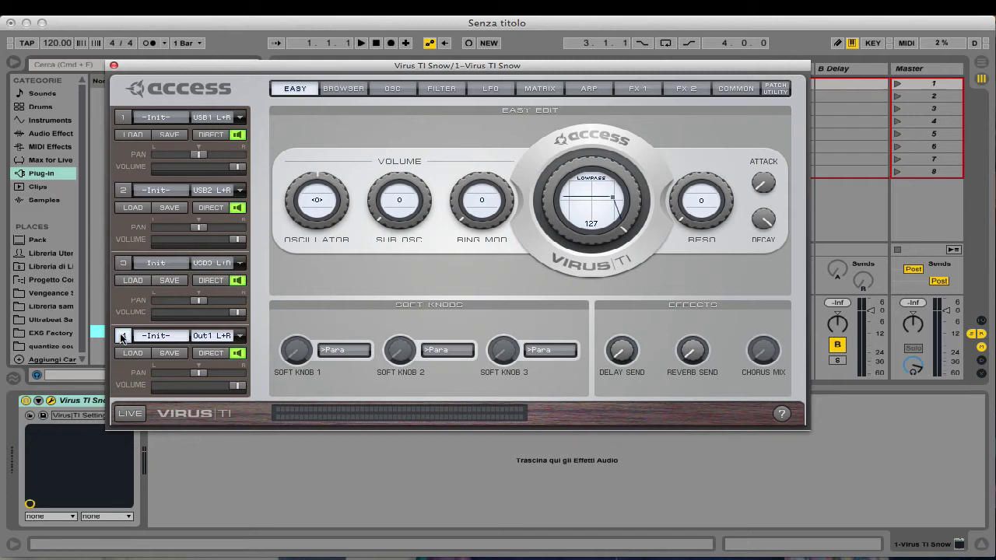
{"action": "left_click", "coordinate": [216, 340]}
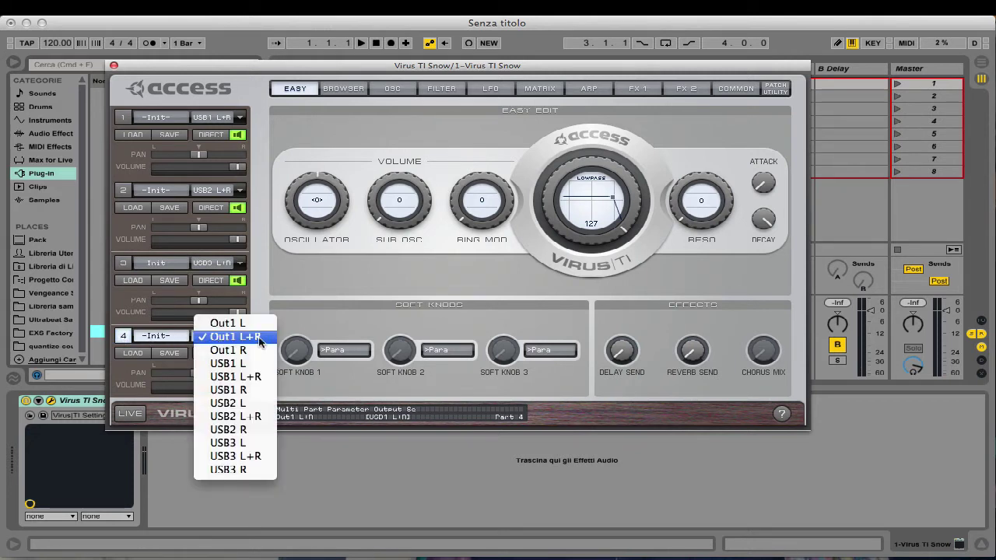
{"action": "left_click", "coordinate": [251, 340]}
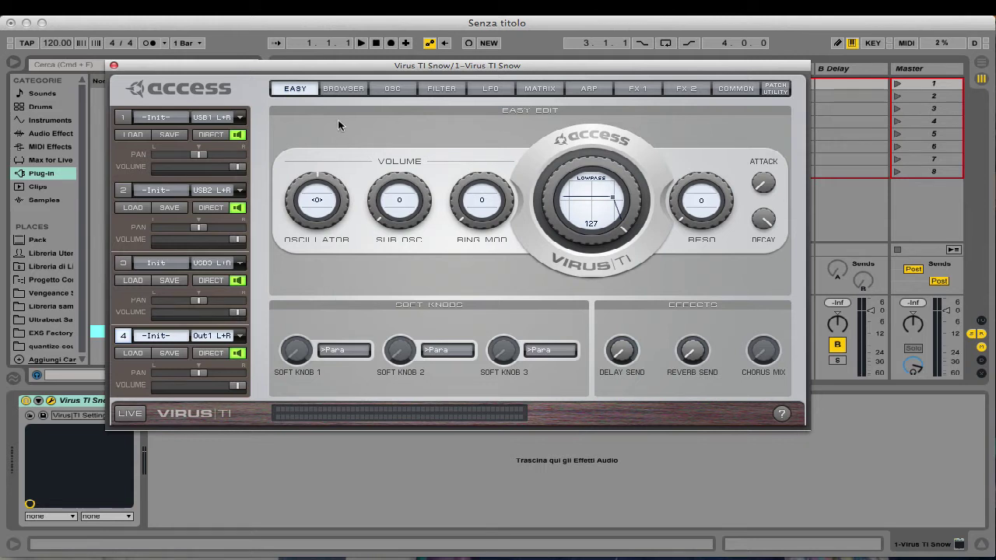
- Select Virus part 1 and close the plug-in window
{"action": "left_click", "coordinate": [148, 119]}
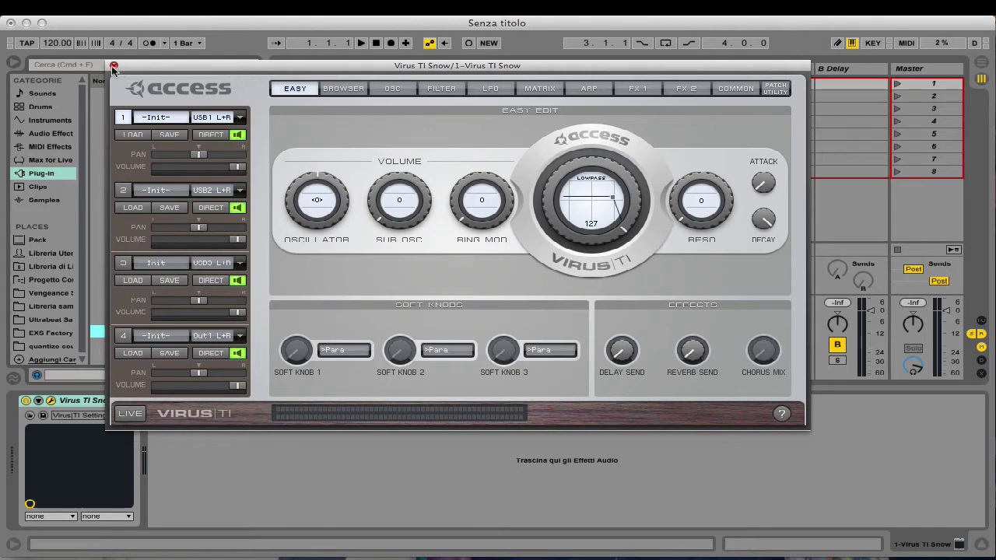
{"action": "left_click_drag", "start_coordinate": [131, 65], "coordinate": [131, 89]}
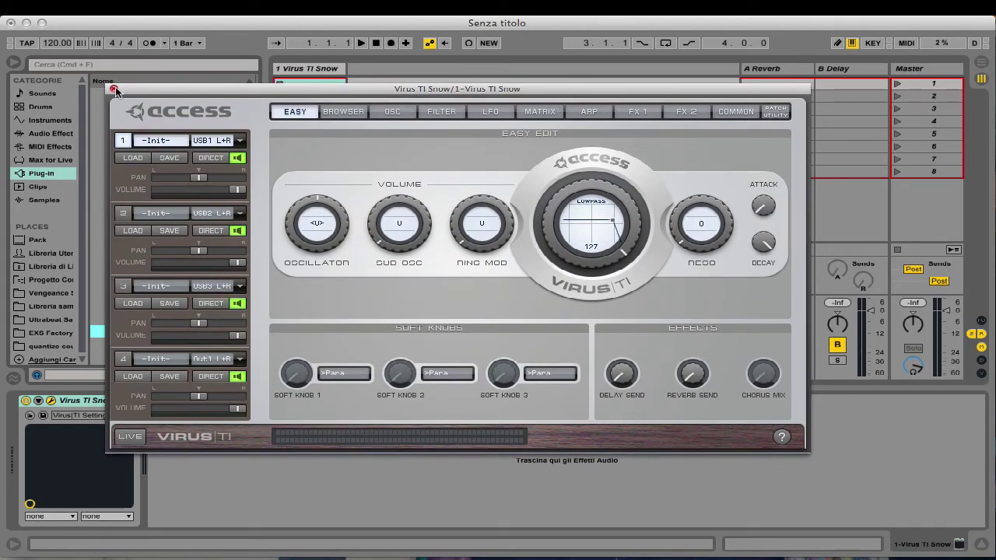
{"action": "left_click", "coordinate": [113, 90]}
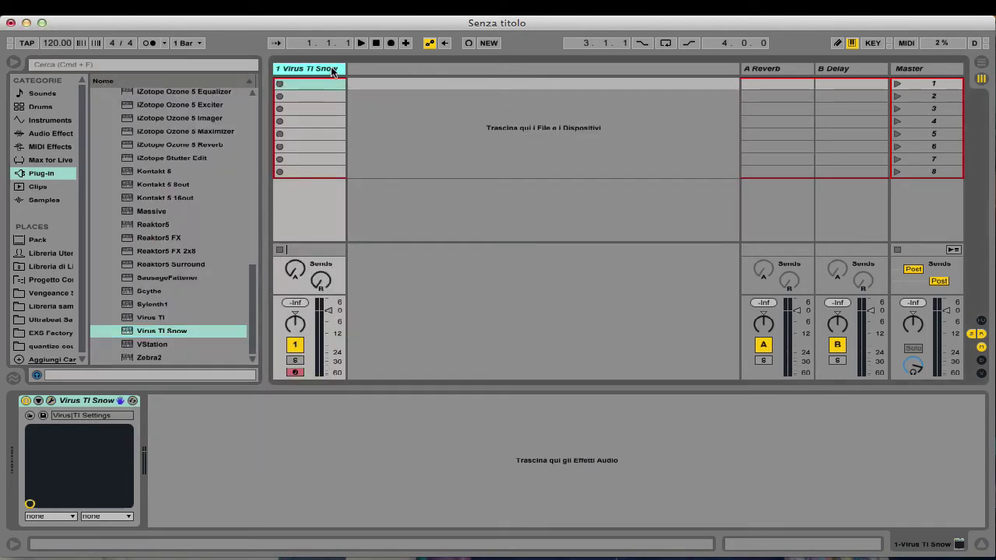
- Deactivate the Virus TI Snow track, show the tracks' input/output routing section, and leave that track selected
{"action": "left_click", "coordinate": [296, 347]}
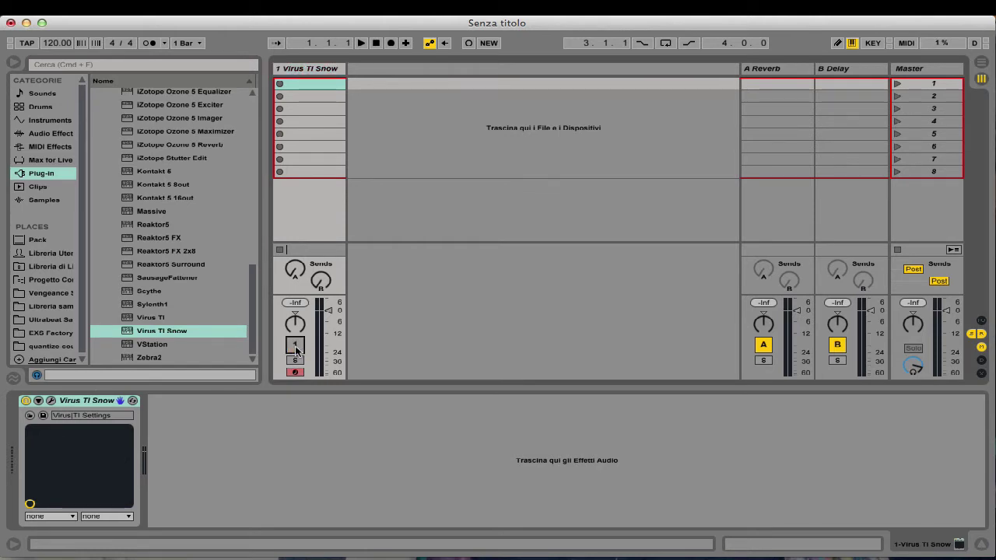
{"action": "left_click", "coordinate": [982, 322]}
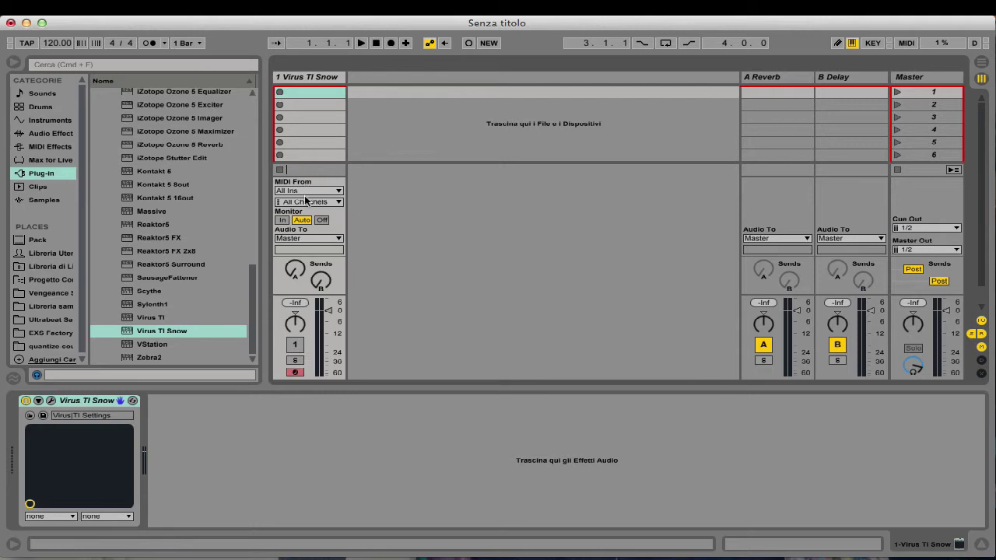
{"action": "left_click", "coordinate": [311, 77]}
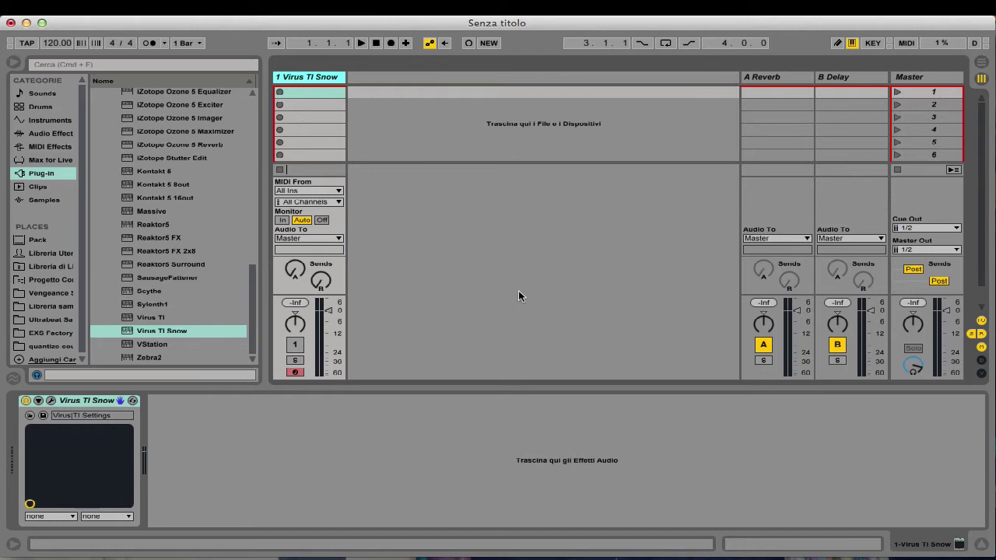
- Insert three new MIDI tracks after the Virus TI Snow track
{"action": "key", "text": "super+shift+t"}
{"action": "key", "text": "super+shift+t"}
{"action": "key", "text": "super+shift+t"}
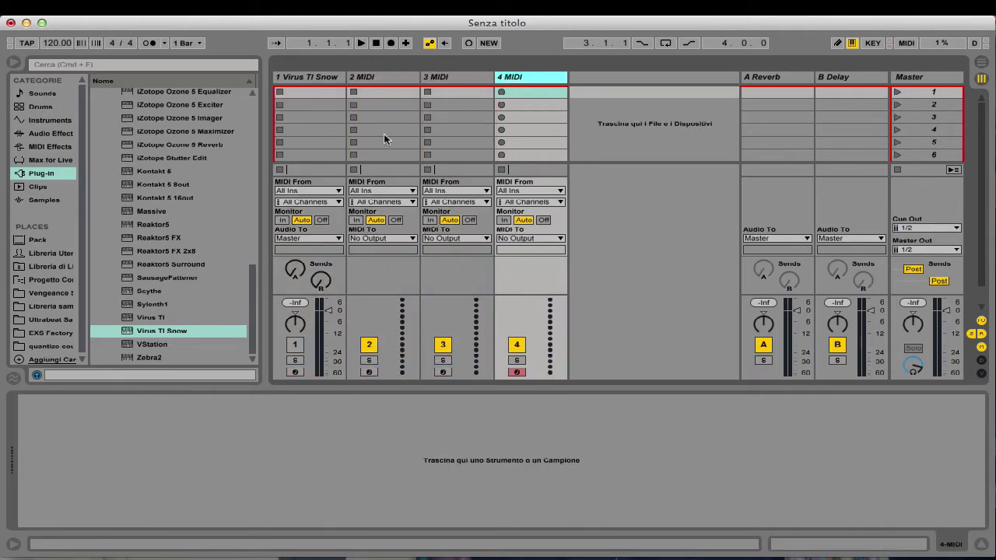
- Color the three new MIDI tracks 2, 3 and 4 yellow-green
{"action": "left_click", "coordinate": [384, 80]}
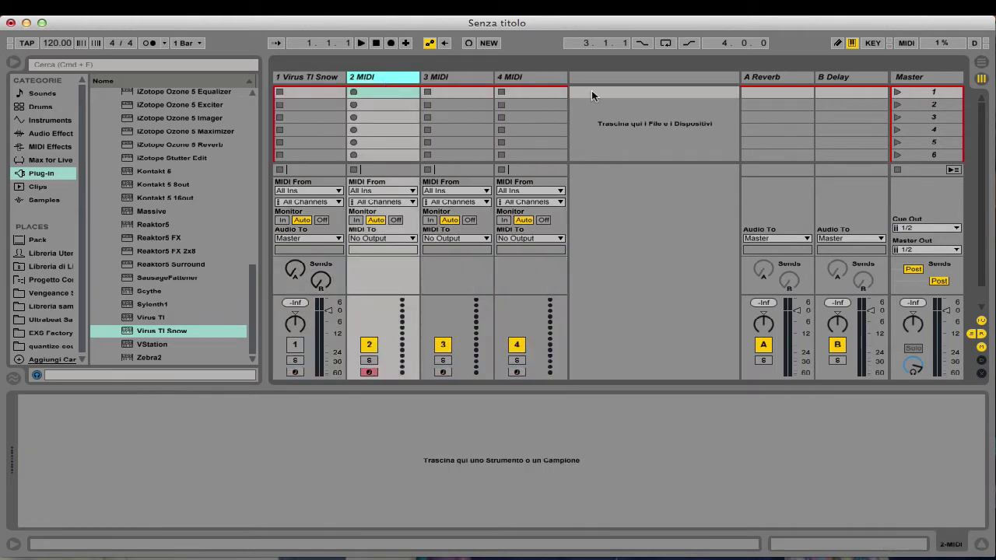
{"action": "left_click", "coordinate": [526, 78], "text": "shift"}
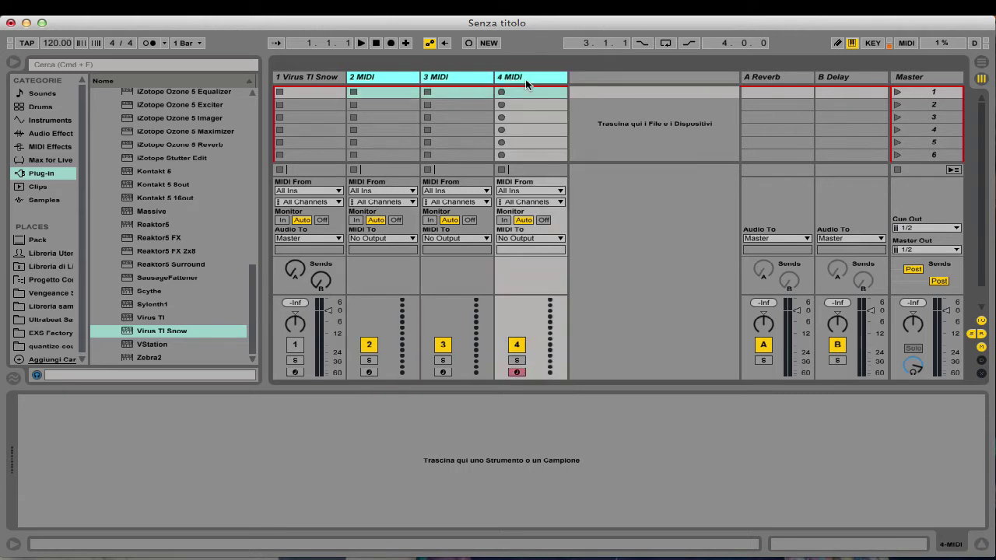
{"action": "right_click", "coordinate": [506, 75]}
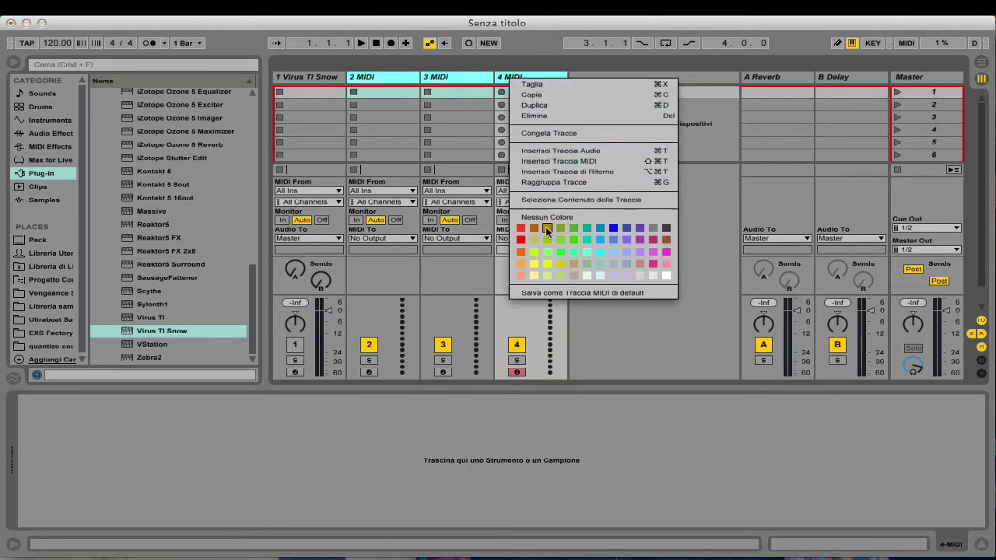
{"action": "left_click", "coordinate": [535, 251]}
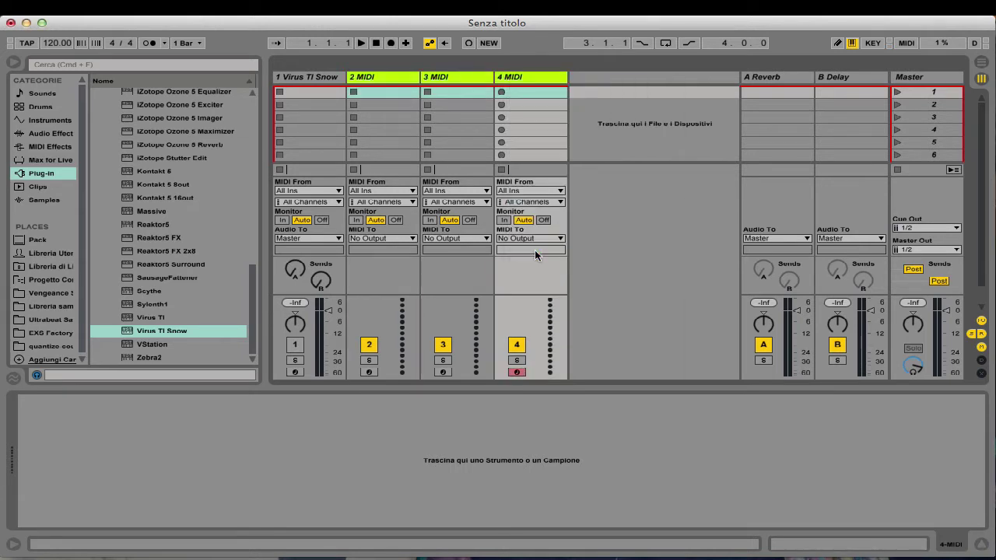
- Color the Virus TI Snow track white
{"action": "left_click", "coordinate": [314, 77]}
{"action": "right_click", "coordinate": [316, 78]}
{"action": "left_click", "coordinate": [474, 304]}
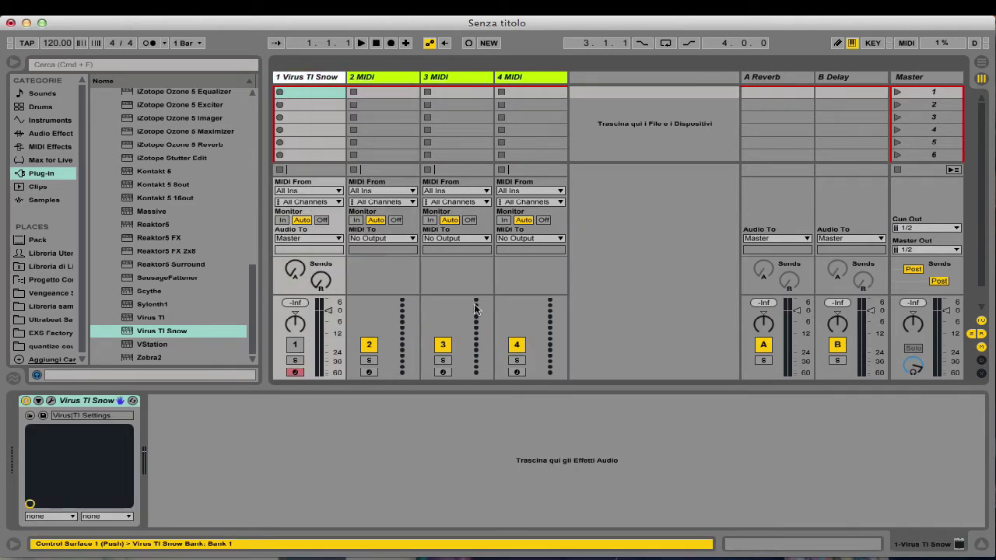
{"action": "left_click", "coordinate": [371, 78]}
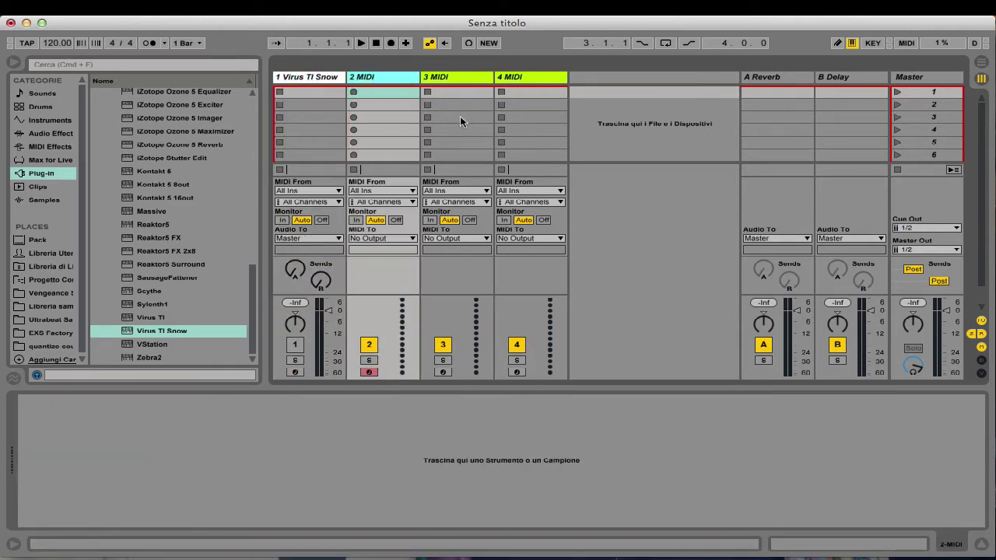
{"action": "key", "text": "super+shift+t"}
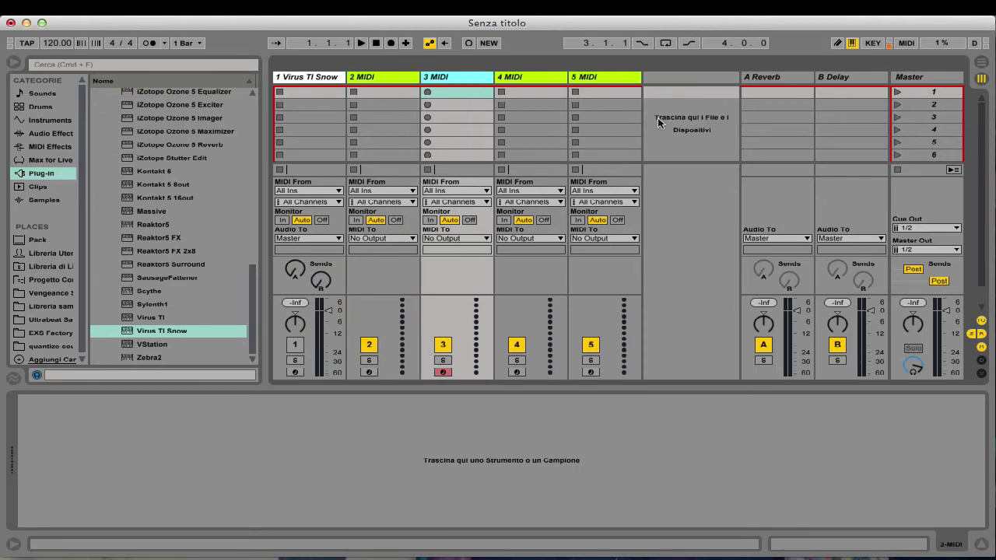
{"action": "key", "text": "Delete"}
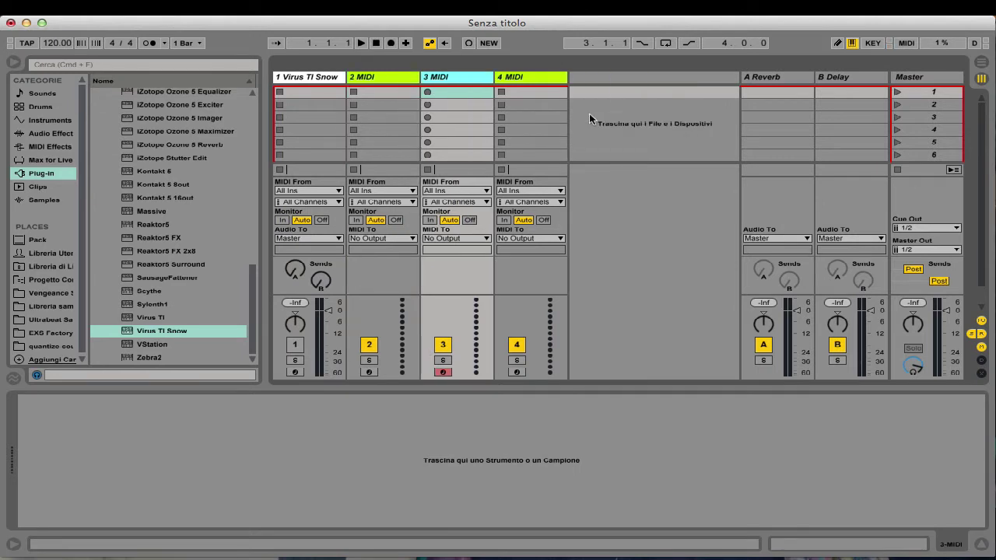
- Rename the first MIDI track 1 Virus TI MIDI and the second one 2 Virus TI MIDI
{"action": "left_click", "coordinate": [382, 81]}
{"action": "key", "text": "super+r"}
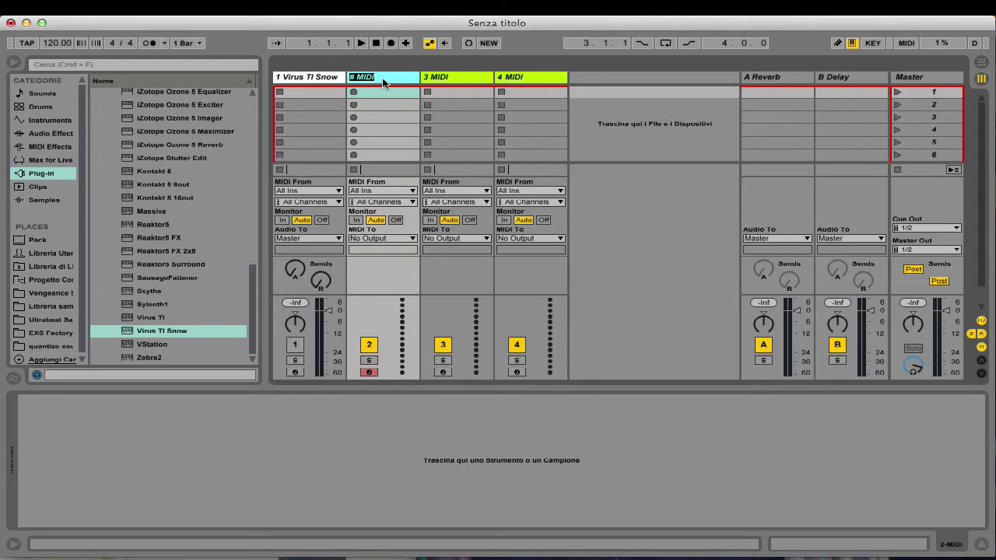
{"action": "type", "text": "1Virus TI MIDI"}
{"action": "left_click", "coordinate": [436, 77]}
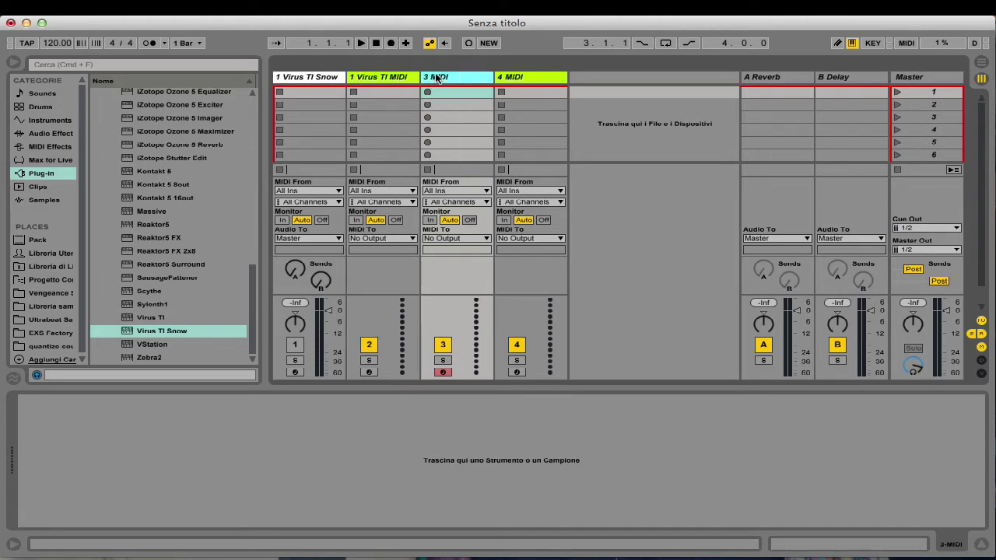
{"action": "key", "text": "super+r"}
{"action": "type", "text": "2 Virus TI MIDI"}
- Rename the third MIDI track 3 Virus TI MIDI
{"action": "left_click", "coordinate": [539, 79]}
{"action": "key", "text": "super+r"}
{"action": "type", "text": "3"}
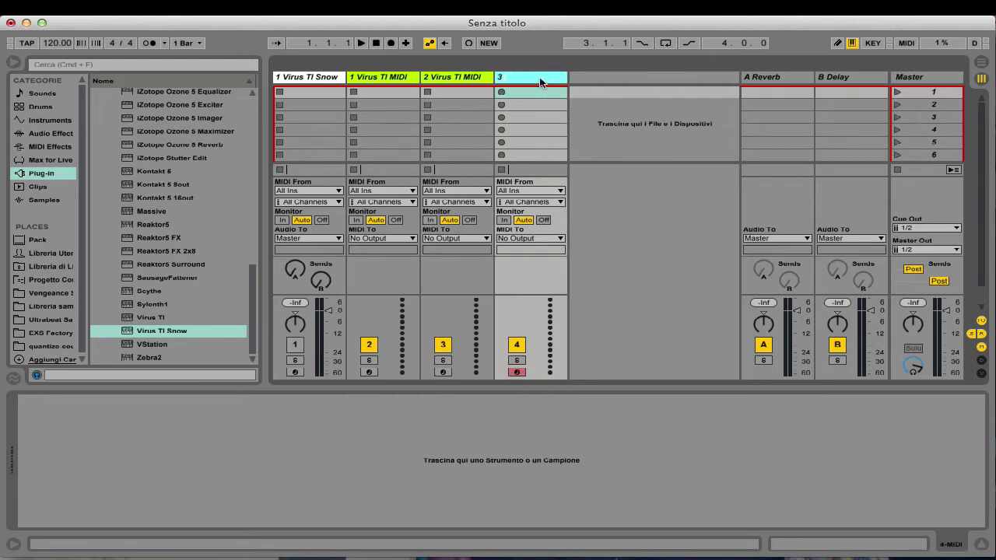
{"action": "type", "text": " Virus TI MIDI"}
{"action": "key", "text": "Return"}
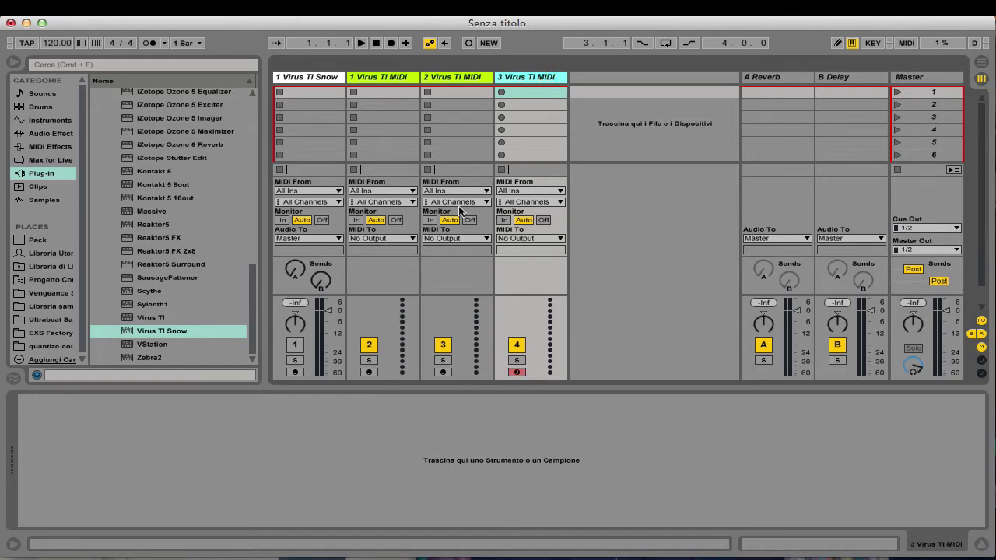
- Select the three Virus TI MIDI tracks and choose All Ins as the MIDI input source
{"action": "left_click", "coordinate": [371, 183]}
{"action": "left_click", "coordinate": [381, 78]}
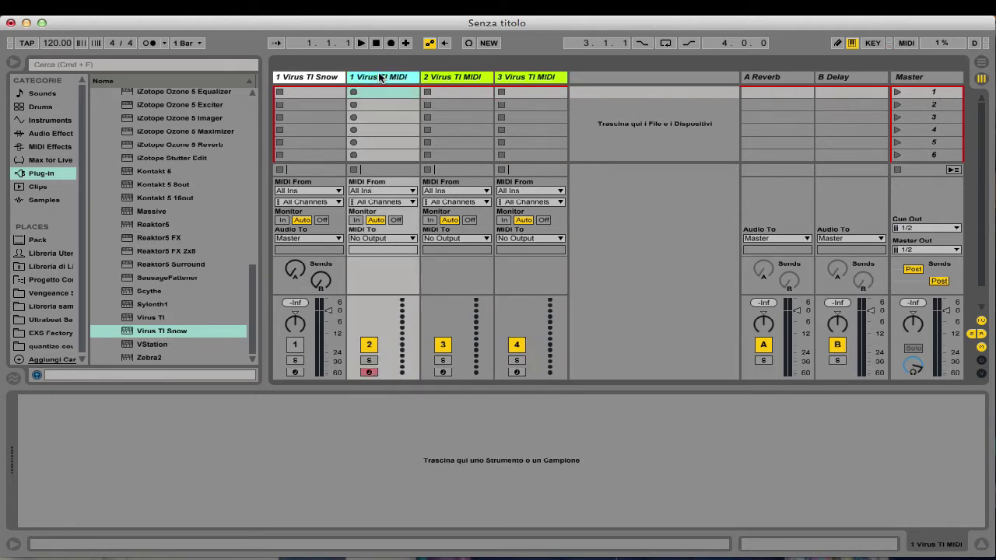
{"action": "left_click", "coordinate": [536, 77]}
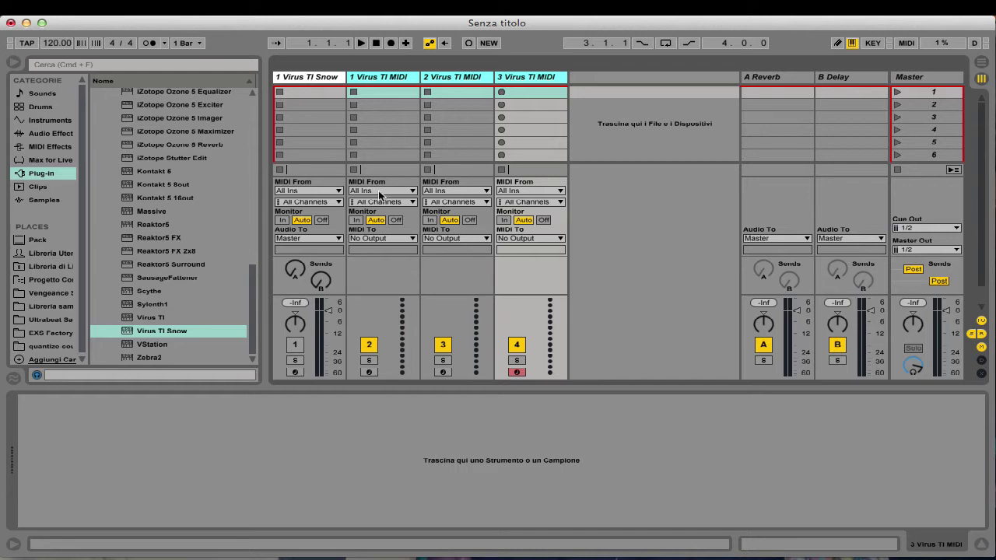
{"action": "left_click", "coordinate": [380, 191]}
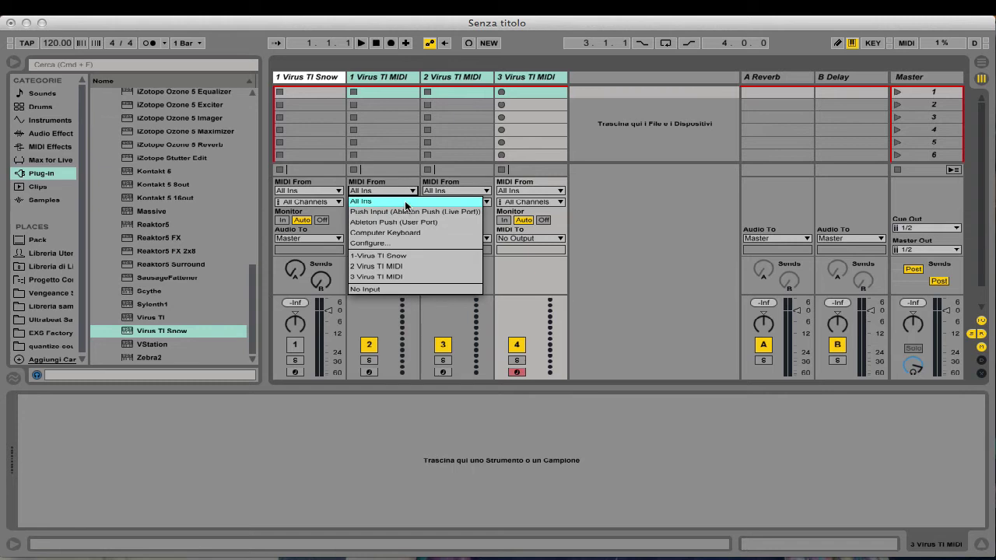
{"action": "left_click", "coordinate": [405, 204]}
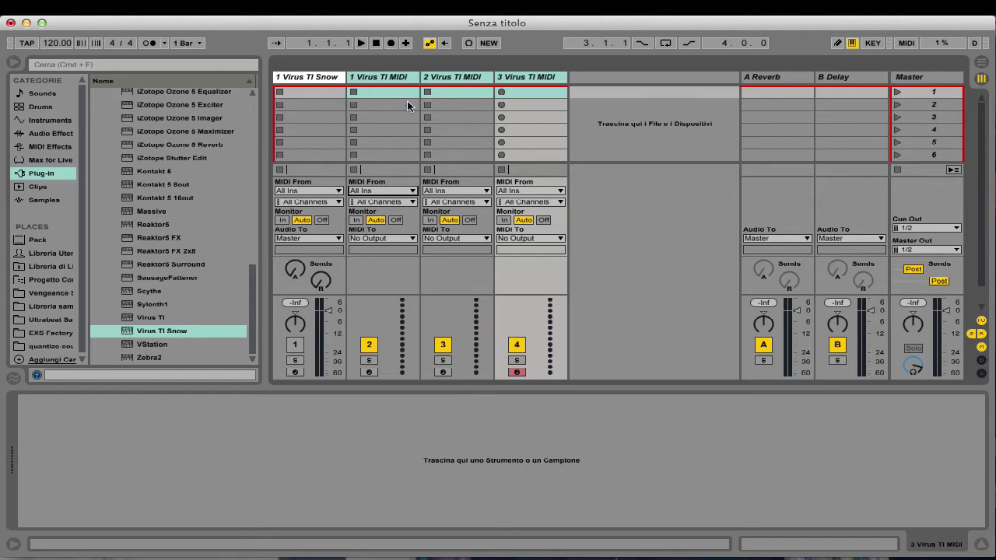
- Route the MIDI output of track 1 Virus TI MIDI to 1-Virus TI Snow, with plug-in channel 1-Virus TI Snow
{"action": "left_click", "coordinate": [401, 78]}
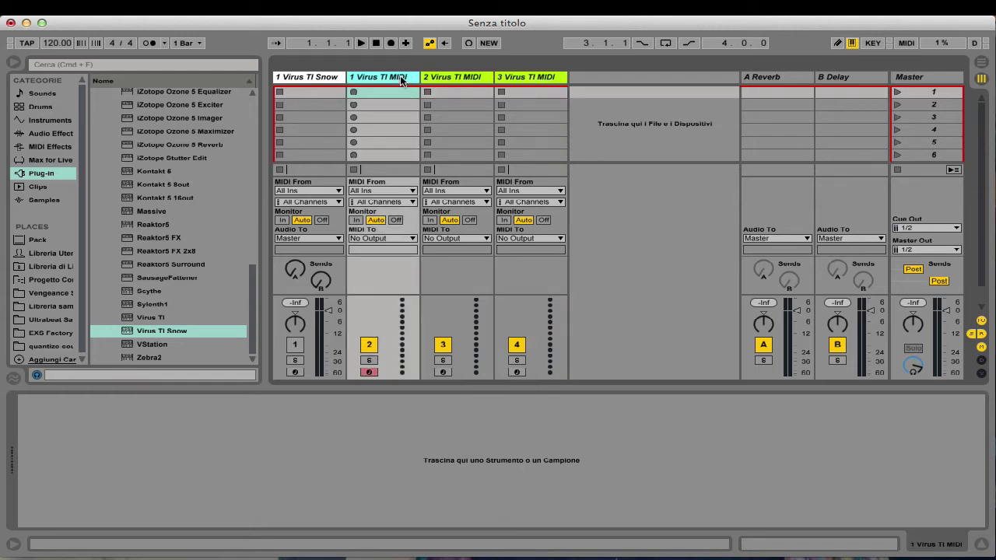
{"action": "left_click", "coordinate": [373, 238]}
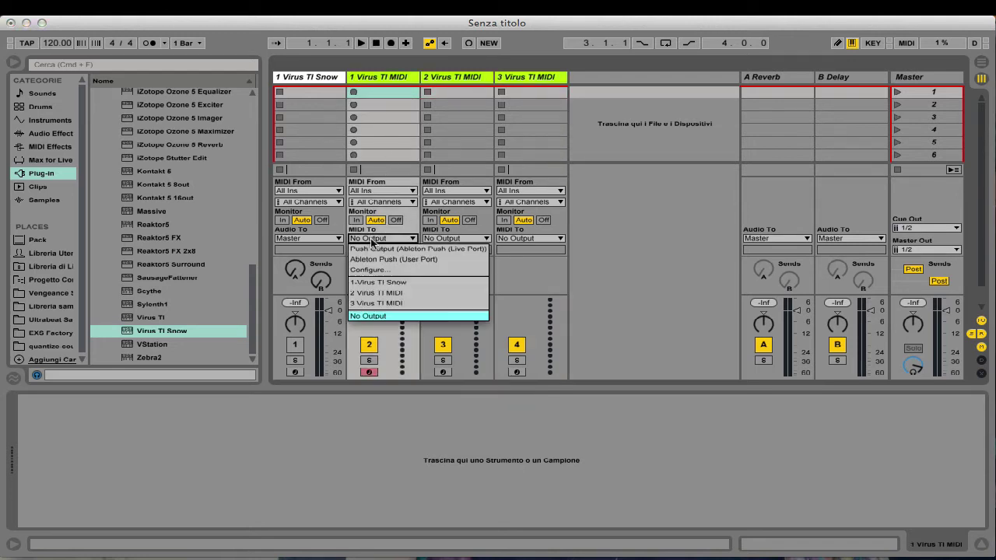
{"action": "left_click", "coordinate": [429, 283]}
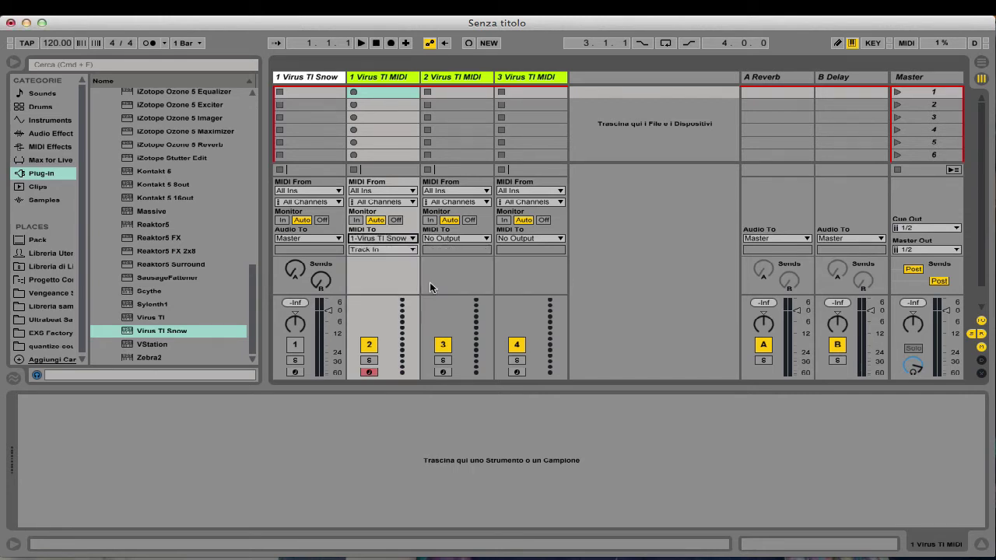
{"action": "left_click", "coordinate": [394, 249]}
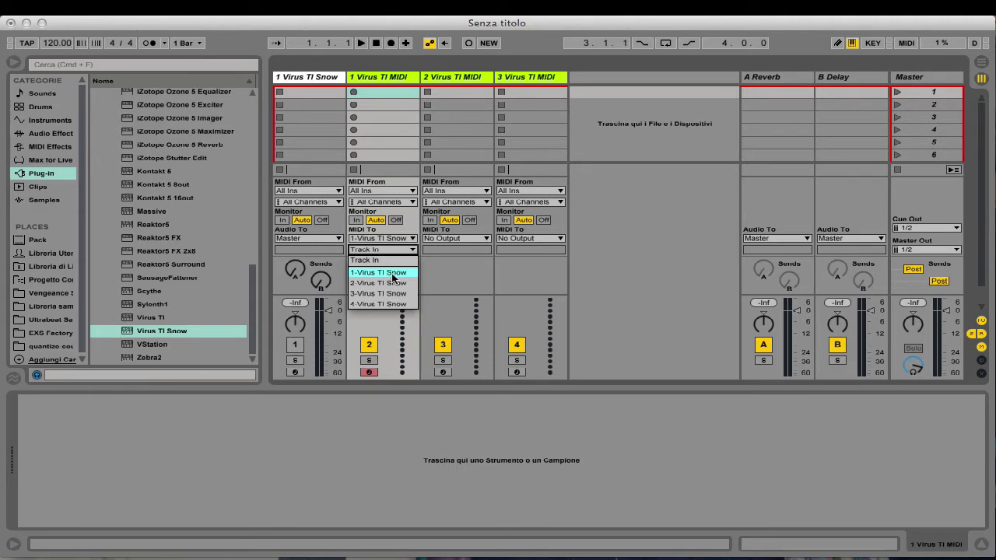
{"action": "left_click", "coordinate": [390, 272]}
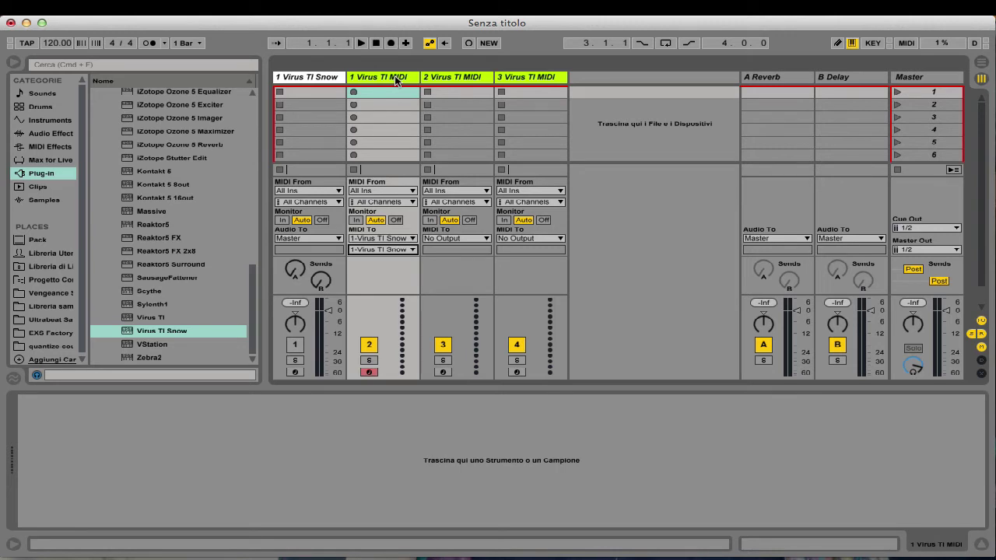
- Route the MIDI output of track 2 Virus TI MIDI to 1-Virus TI Snow, with plug-in channel 2-Virus TI Snow
{"action": "left_click", "coordinate": [460, 79]}
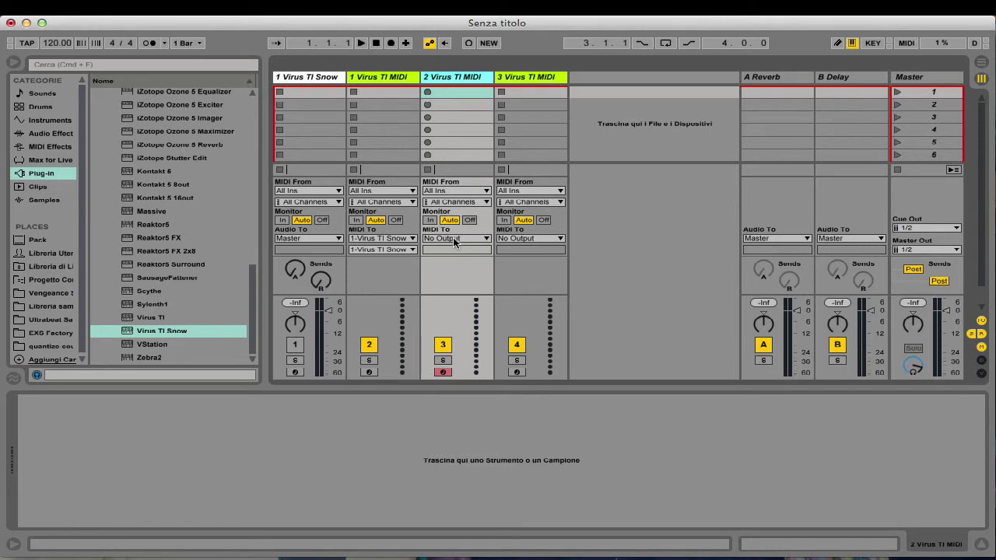
{"action": "left_click", "coordinate": [456, 242]}
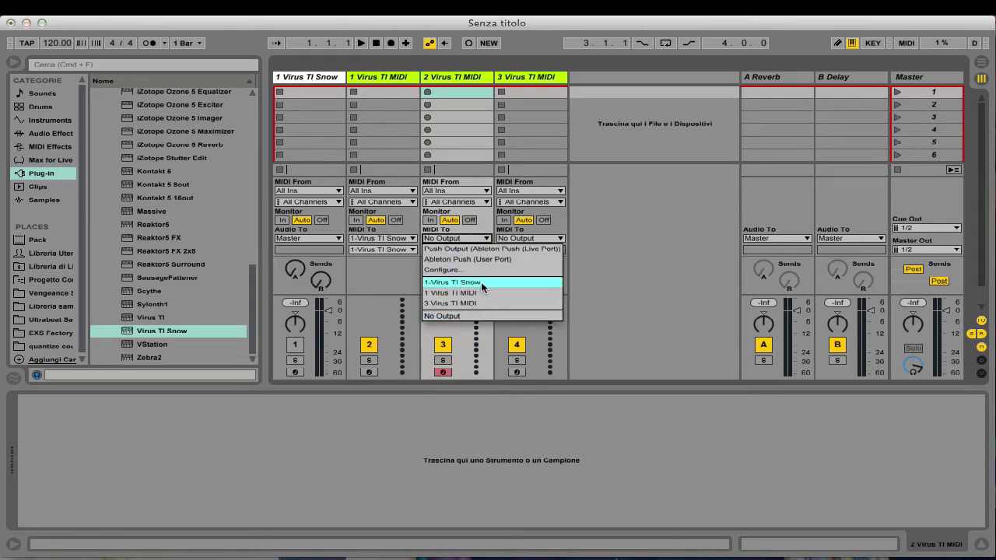
{"action": "left_click", "coordinate": [481, 283]}
{"action": "left_click", "coordinate": [454, 250]}
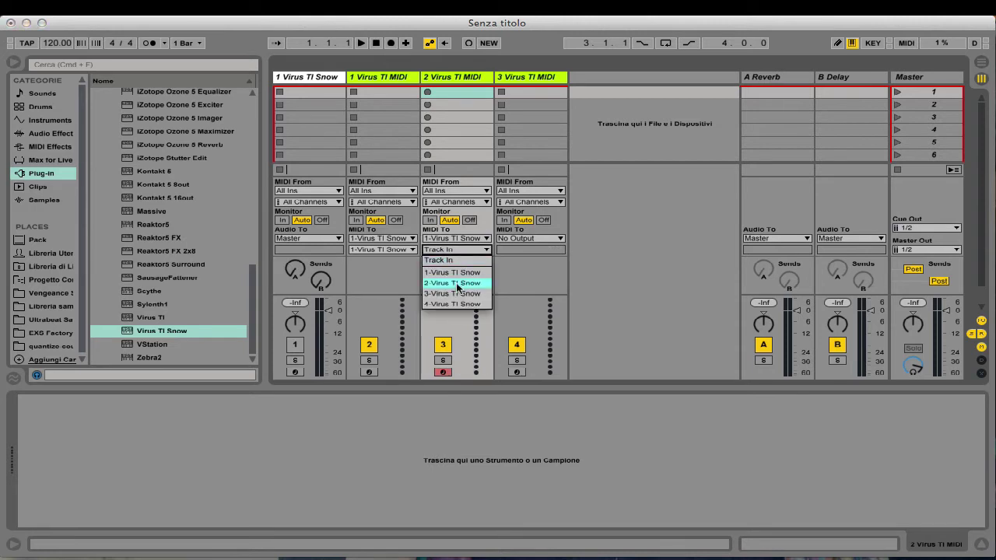
{"action": "left_click", "coordinate": [465, 283]}
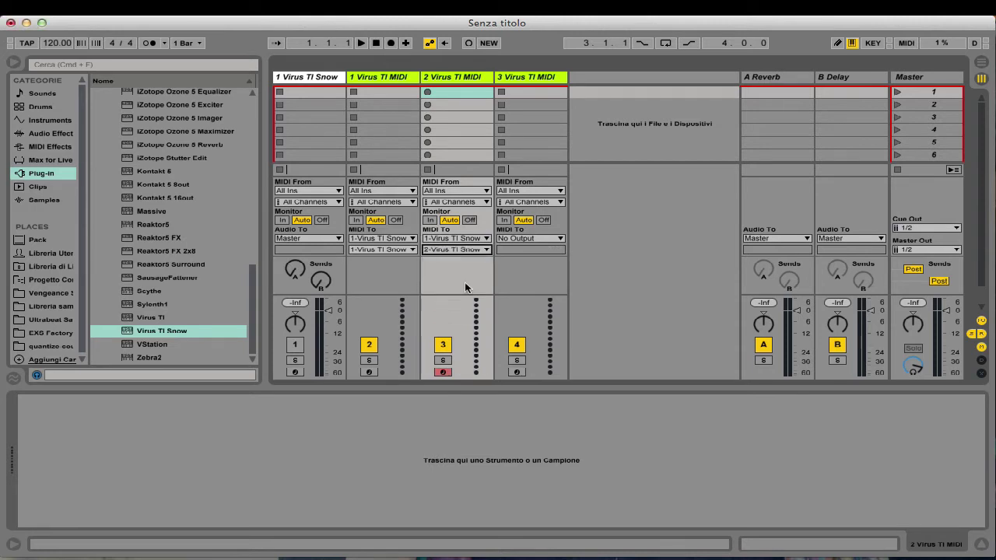
- Route the MIDI output of track 3 Virus TI MIDI to 1-Virus TI Snow, channel 3-Virus TI Snow, and select that track
{"action": "left_click", "coordinate": [534, 239]}
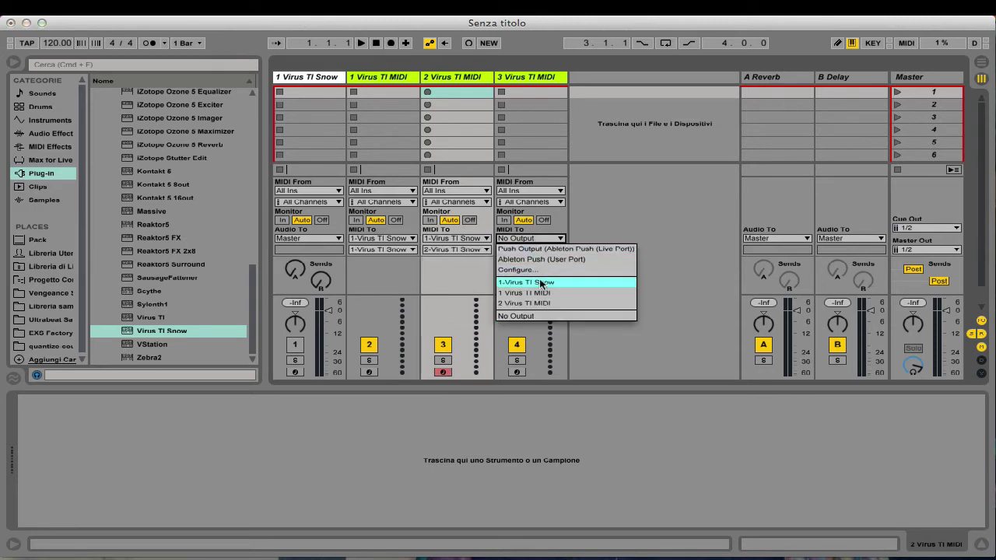
{"action": "left_click", "coordinate": [534, 284]}
{"action": "left_click", "coordinate": [513, 249]}
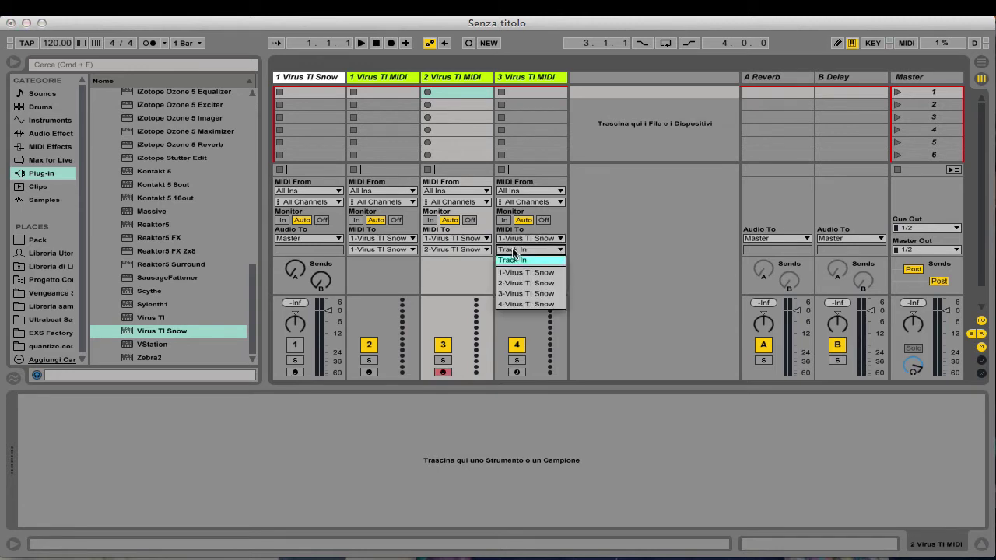
{"action": "left_click", "coordinate": [560, 295]}
{"action": "left_click", "coordinate": [515, 76]}
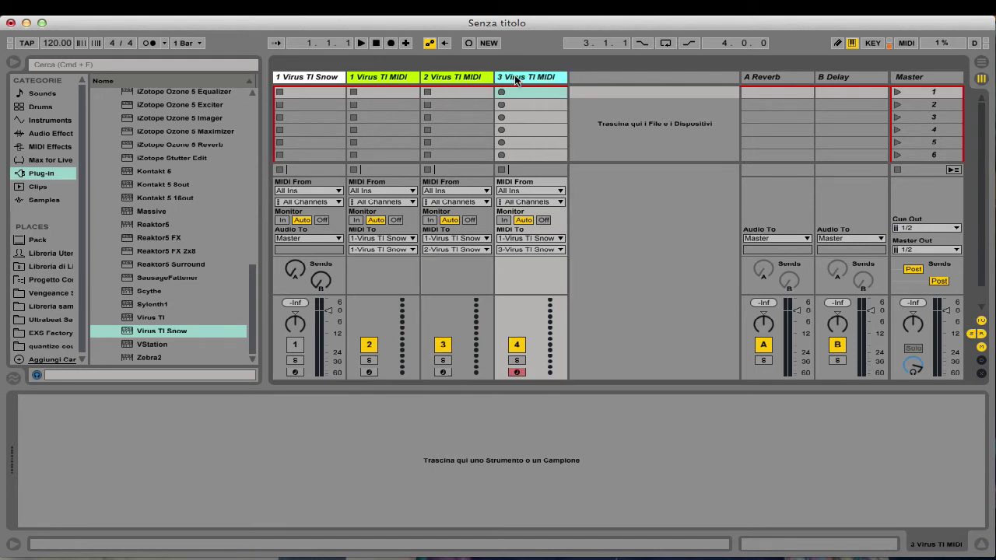
- Arm the 1 Virus TI MIDI track for recording and open the Virus TI Snow plug-in window, moved clear of the first tracks
{"action": "left_click", "coordinate": [365, 76]}
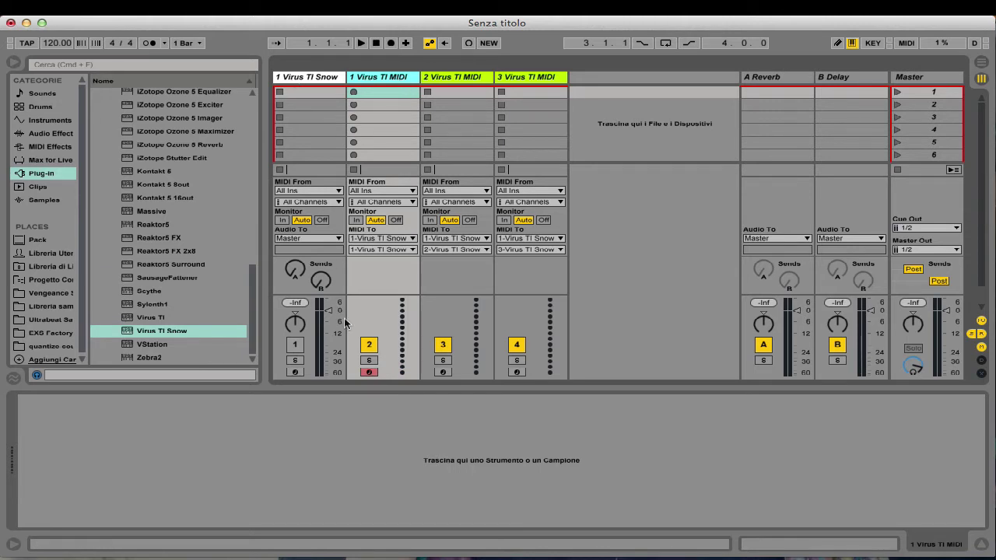
{"action": "left_click", "coordinate": [370, 373]}
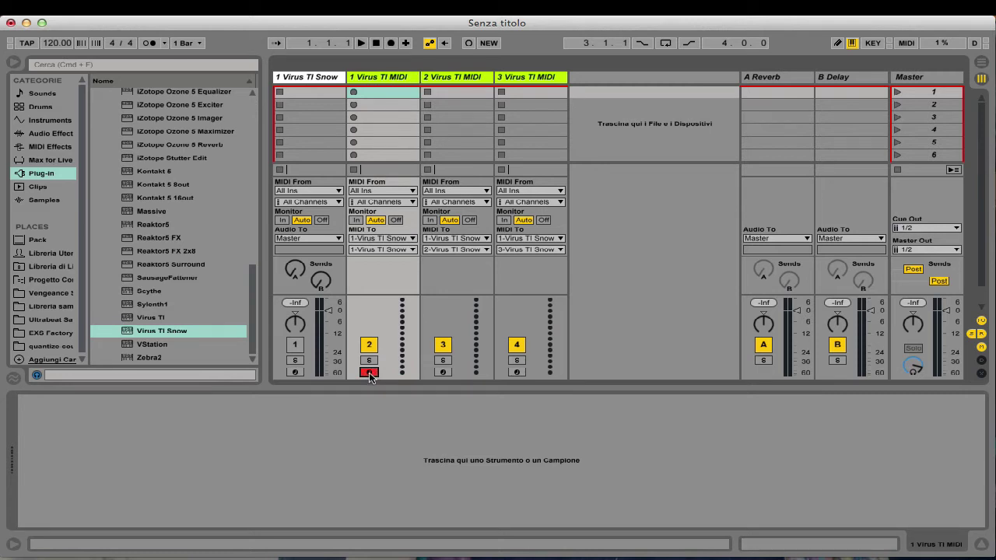
{"action": "left_click", "coordinate": [310, 77]}
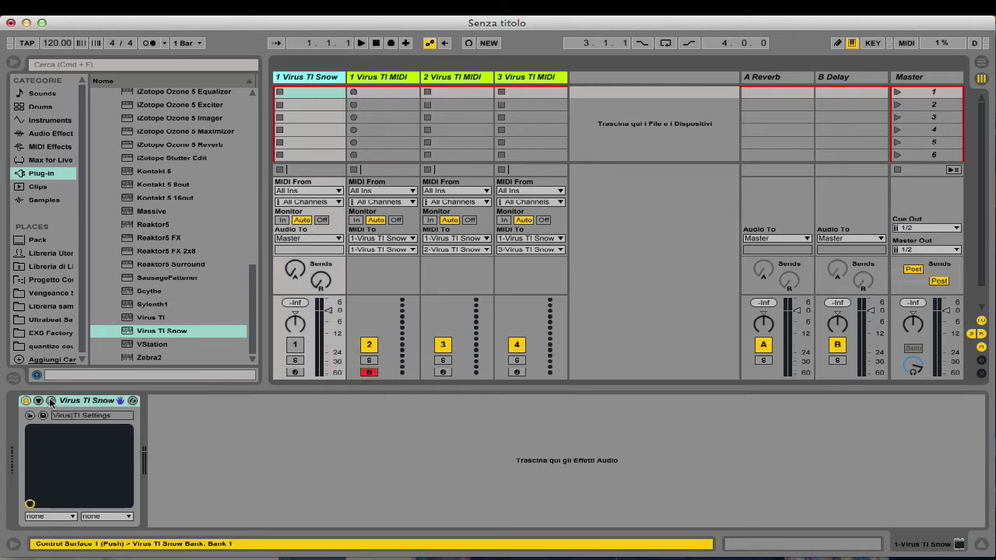
{"action": "left_click", "coordinate": [50, 400]}
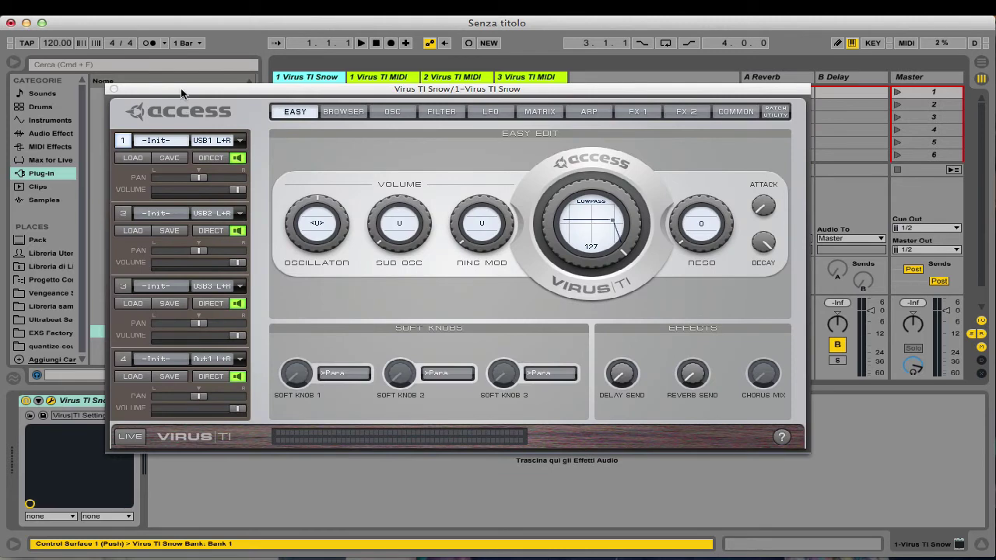
{"action": "left_click_drag", "start_coordinate": [180, 88], "coordinate": [562, 102]}
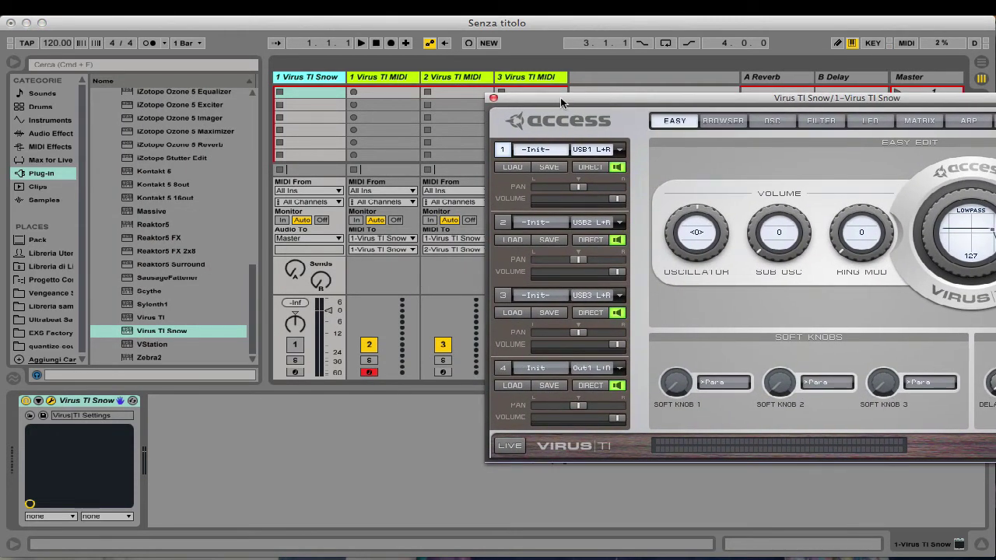
- Switch to the 1 Virus TI MIDI track and back to Virus TI Snow, keeping the plug-in window off the first tracks
{"action": "left_click", "coordinate": [390, 79]}
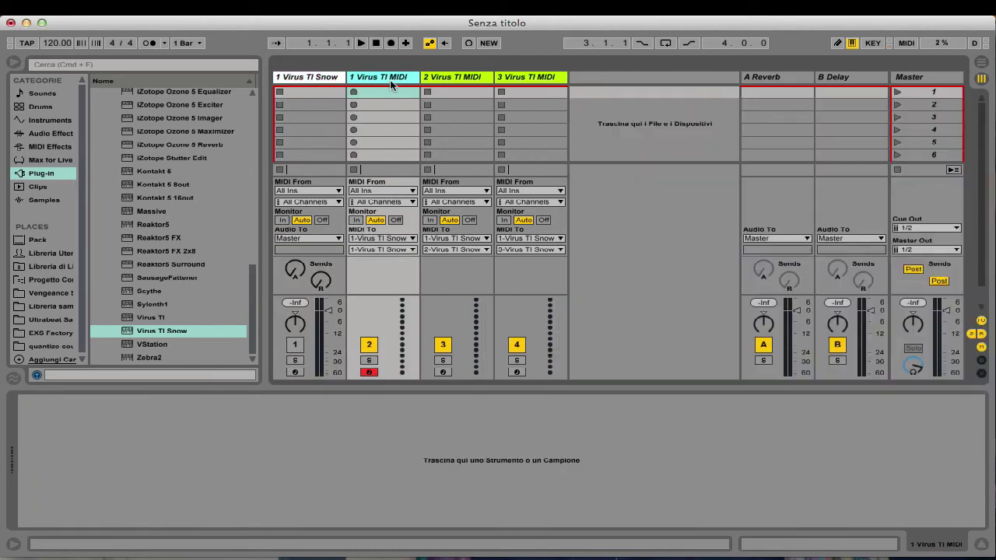
{"action": "left_click", "coordinate": [302, 80]}
{"action": "left_click_drag", "start_coordinate": [456, 93], "coordinate": [662, 97]}
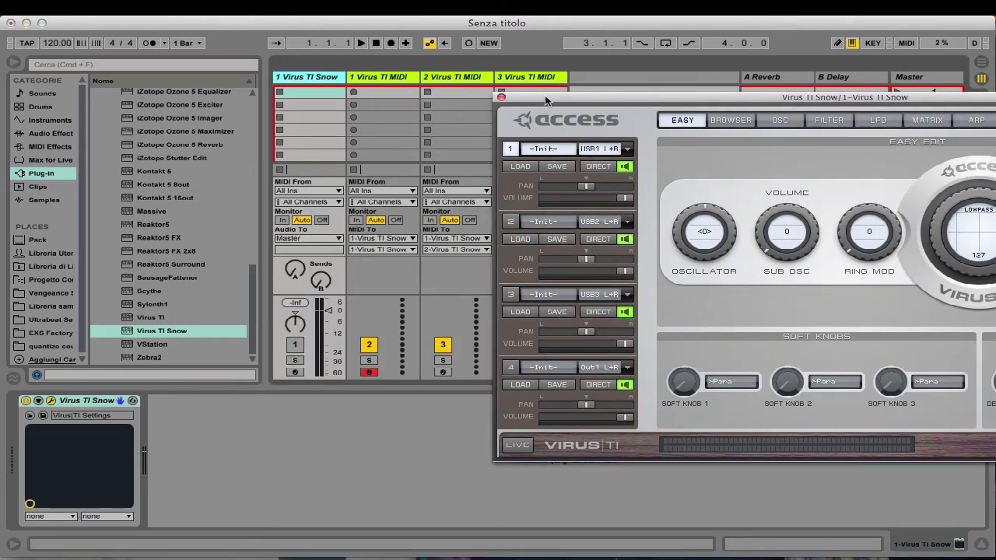
- Arm the 2 Virus TI MIDI track and check the Virus TI Snow part meters, keeping the plug-in window clear of the first tracks
{"action": "left_click_drag", "start_coordinate": [545, 95], "coordinate": [545, 99]}
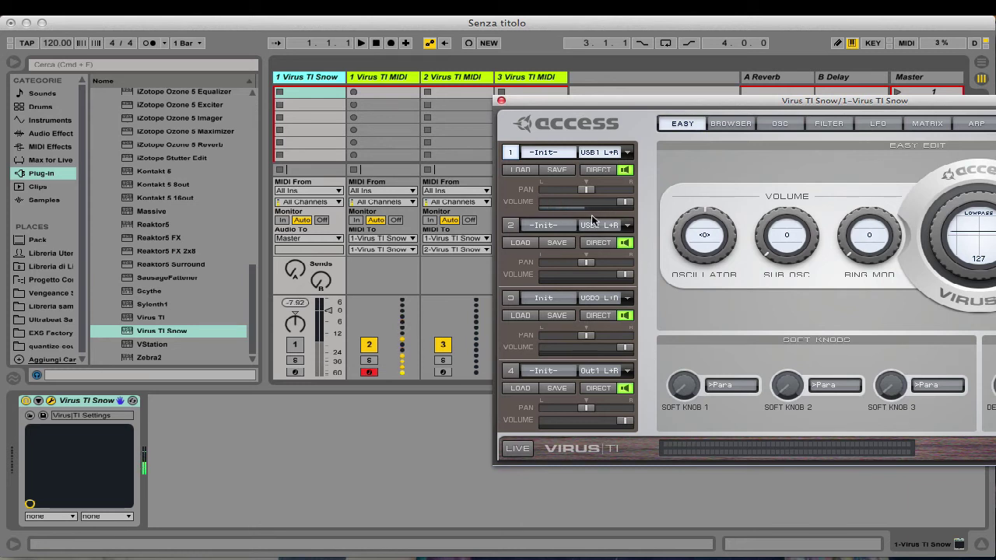
{"action": "left_click", "coordinate": [442, 372]}
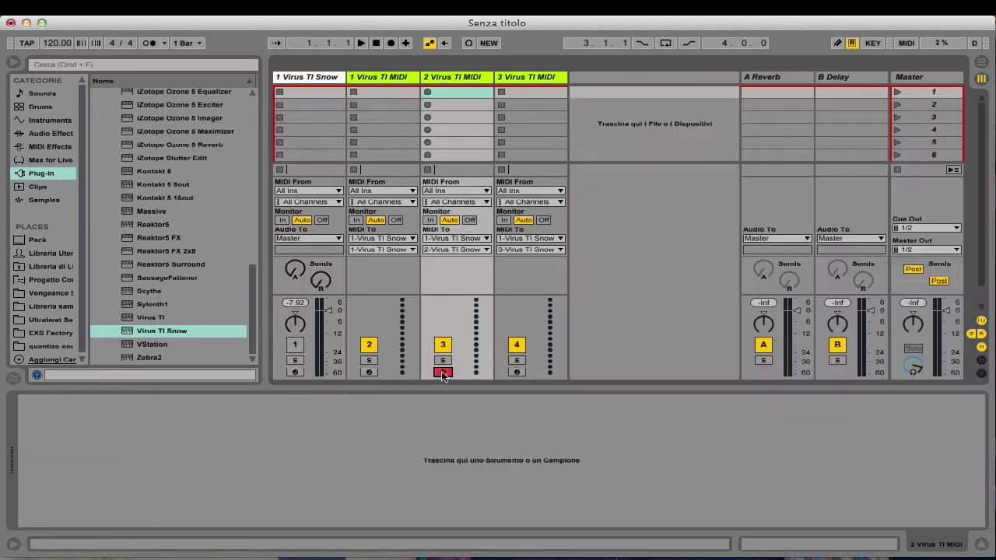
{"action": "left_click", "coordinate": [327, 76]}
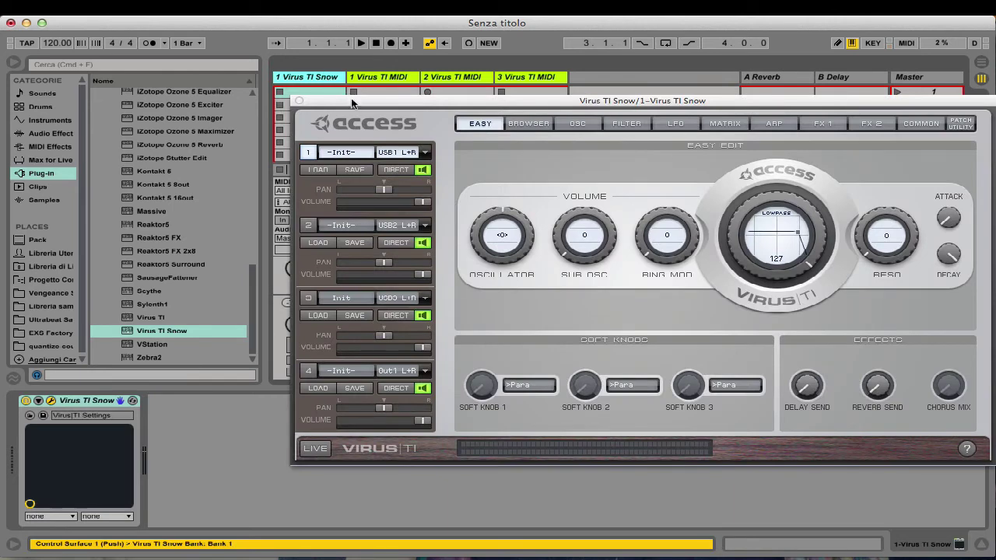
{"action": "left_click_drag", "start_coordinate": [355, 103], "coordinate": [546, 93]}
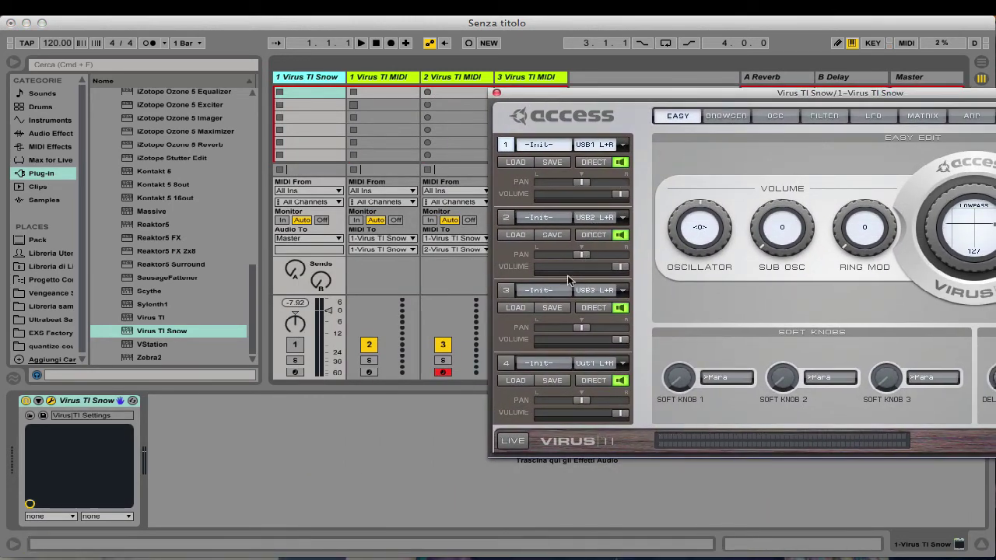
{"action": "left_click_drag", "start_coordinate": [579, 96], "coordinate": [336, 90]}
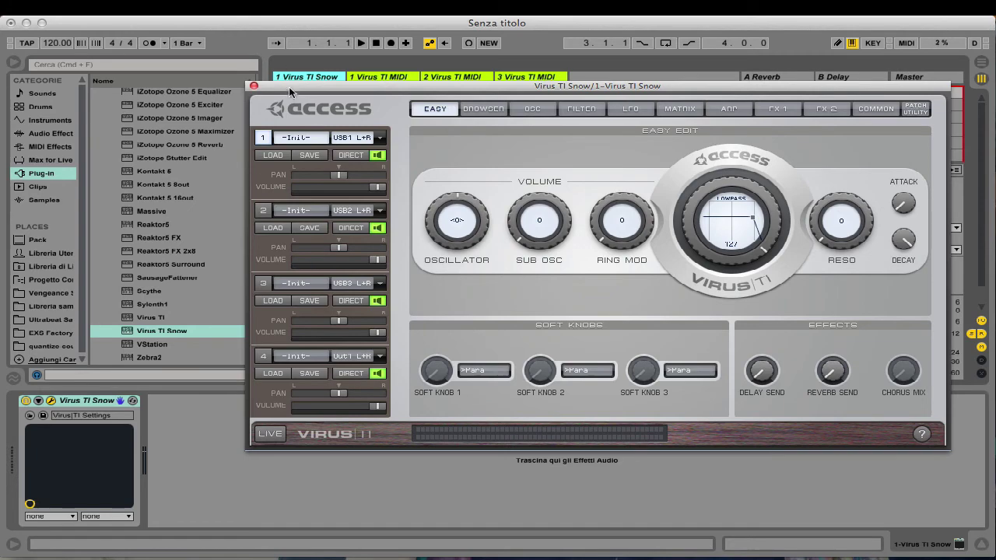
{"action": "left_click_drag", "start_coordinate": [289, 86], "coordinate": [676, 123]}
- Arm the 3 Virus TI MIDI track, check the part meters in the Virus TI Snow plug-in window and close that window
{"action": "left_click", "coordinate": [517, 372]}
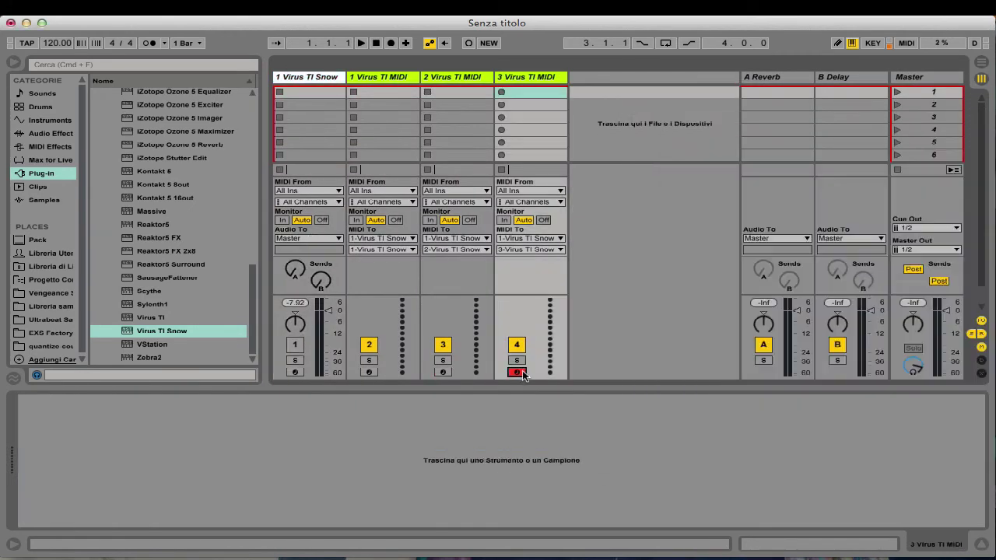
{"action": "left_click", "coordinate": [319, 77]}
{"action": "left_click_drag", "start_coordinate": [425, 122], "coordinate": [299, 71]}
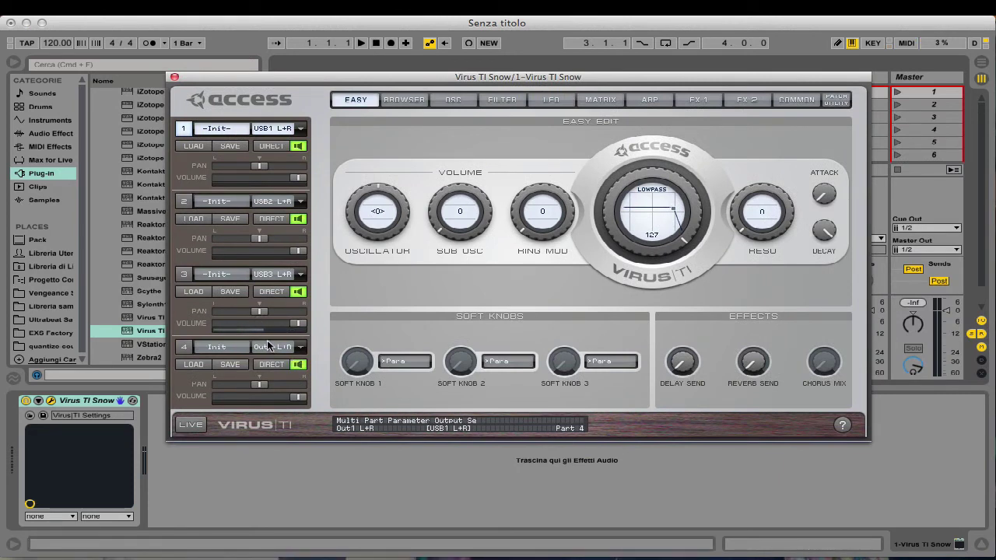
{"action": "left_click_drag", "start_coordinate": [242, 76], "coordinate": [192, 100]}
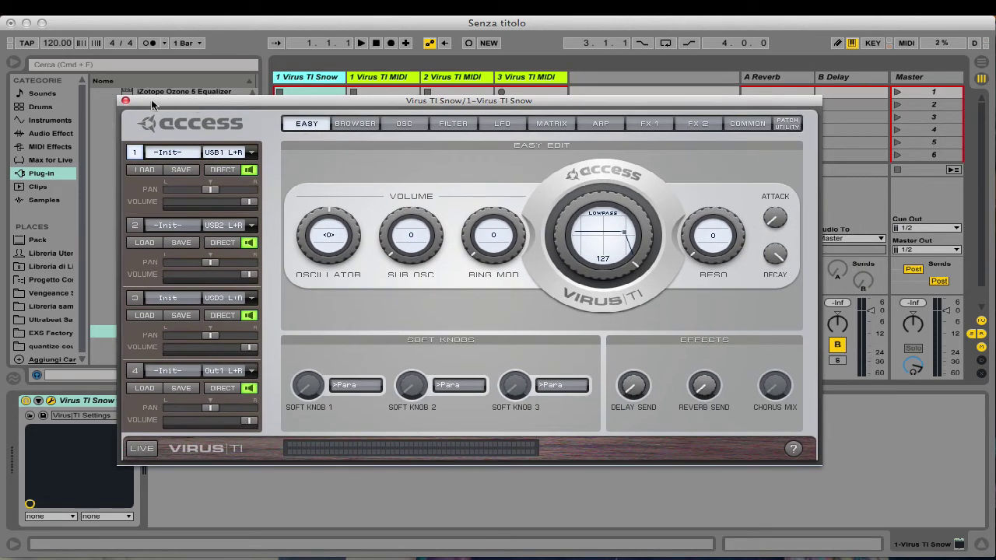
{"action": "left_click", "coordinate": [126, 101]}
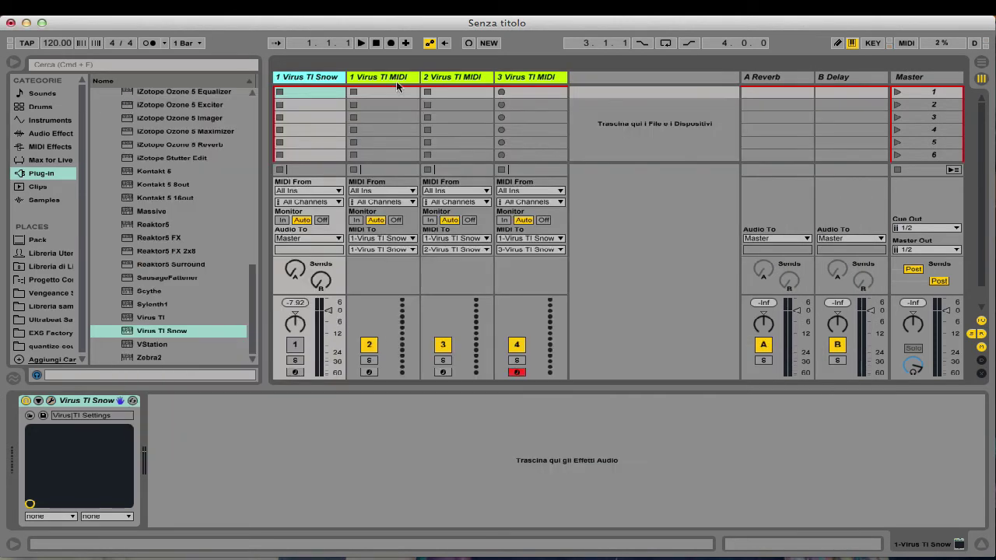
- Insert three new audio tracks after the 3 Virus TI MIDI track
{"action": "left_click", "coordinate": [525, 79]}
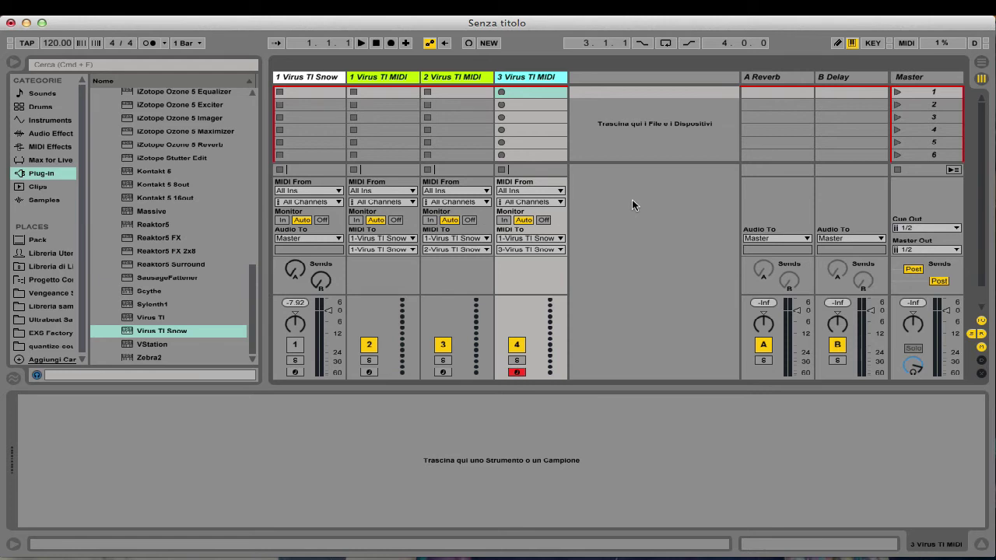
{"action": "key", "text": "super+shift+t"}
{"action": "key", "text": "super+z"}
{"action": "key", "text": "super+t"}
{"action": "key", "text": "super+t"}
{"action": "key", "text": "super+t"}
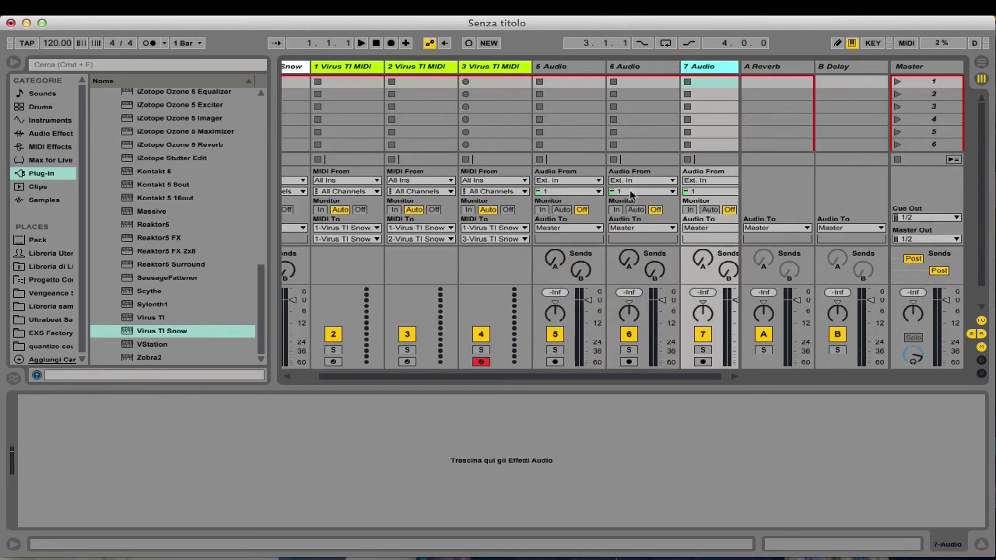
- Select the 5, 6 and 7 Audio tracks together and colour them orange
{"action": "left_click", "coordinate": [581, 66]}
{"action": "left_click", "coordinate": [718, 65], "text": "shift"}
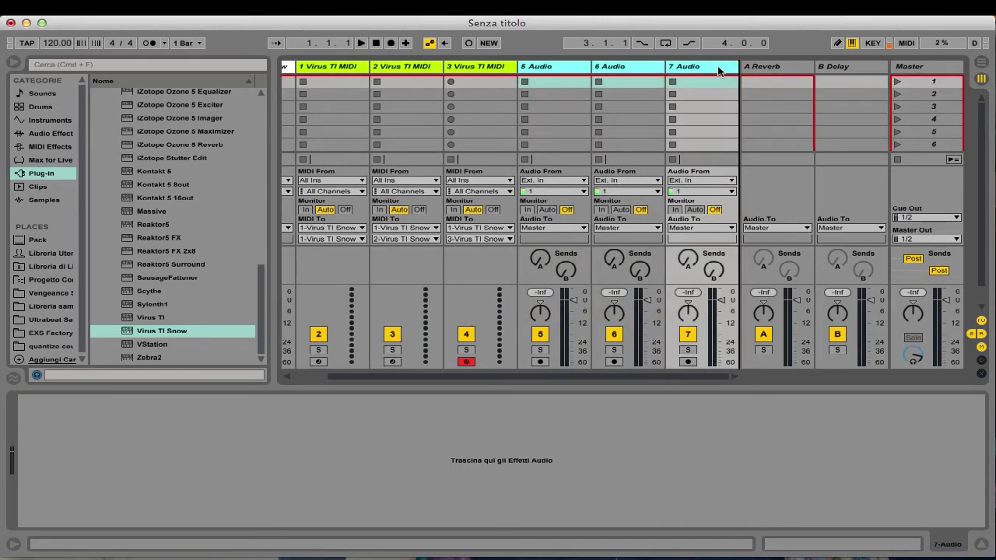
{"action": "right_click", "coordinate": [718, 66]}
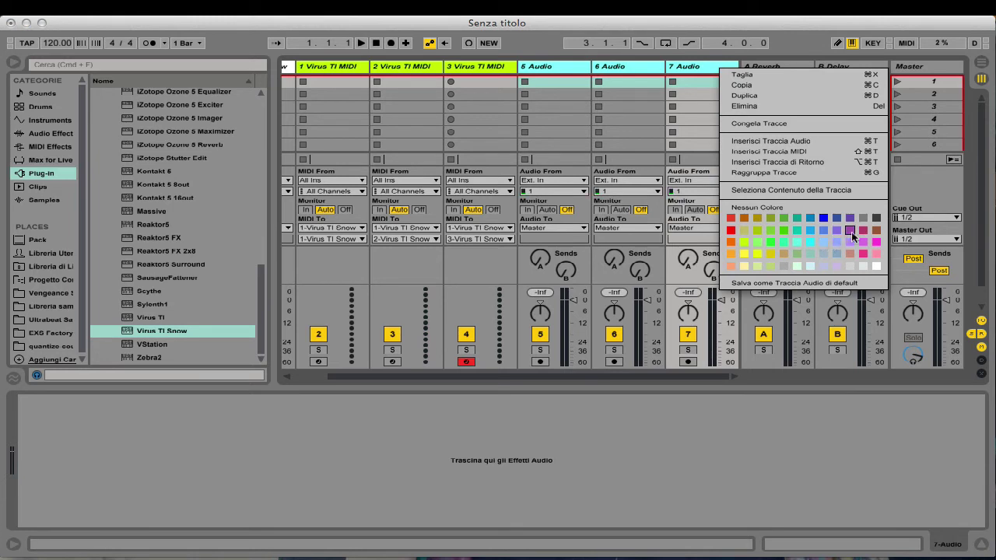
{"action": "left_click", "coordinate": [731, 255]}
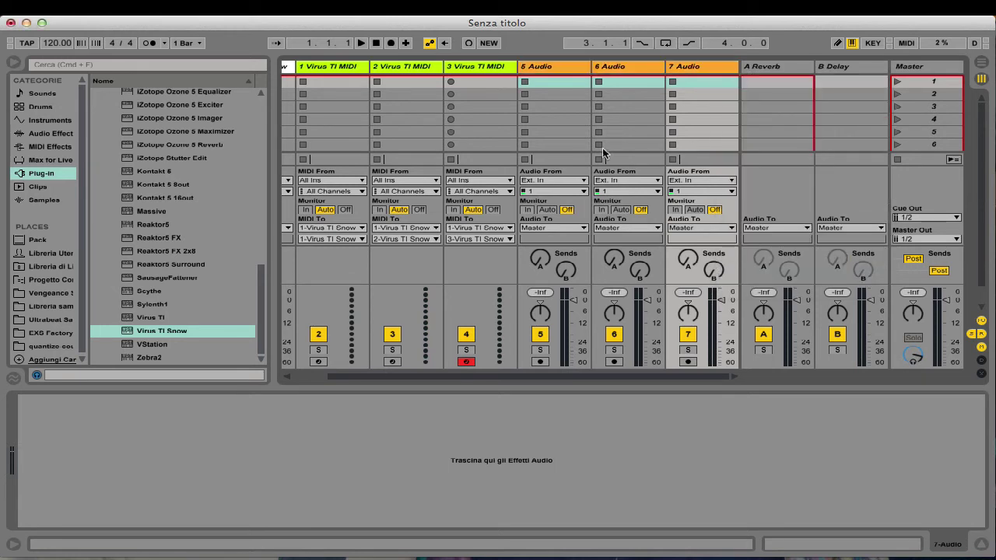
- Set the three selected audio tracks to receive audio from 1-Virus TI Snow at Pre FX, with monitoring set to In
{"action": "left_click", "coordinate": [548, 181]}
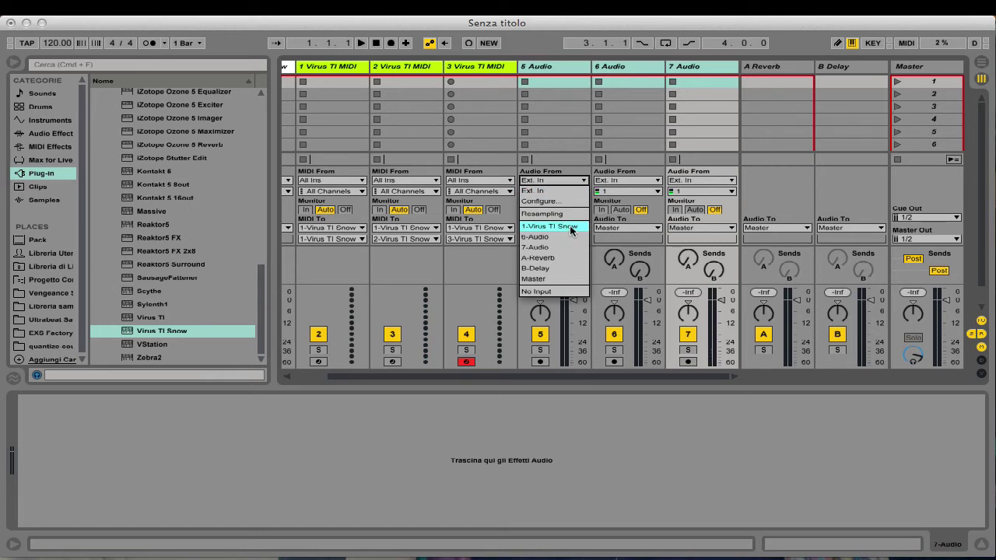
{"action": "left_click", "coordinate": [570, 228]}
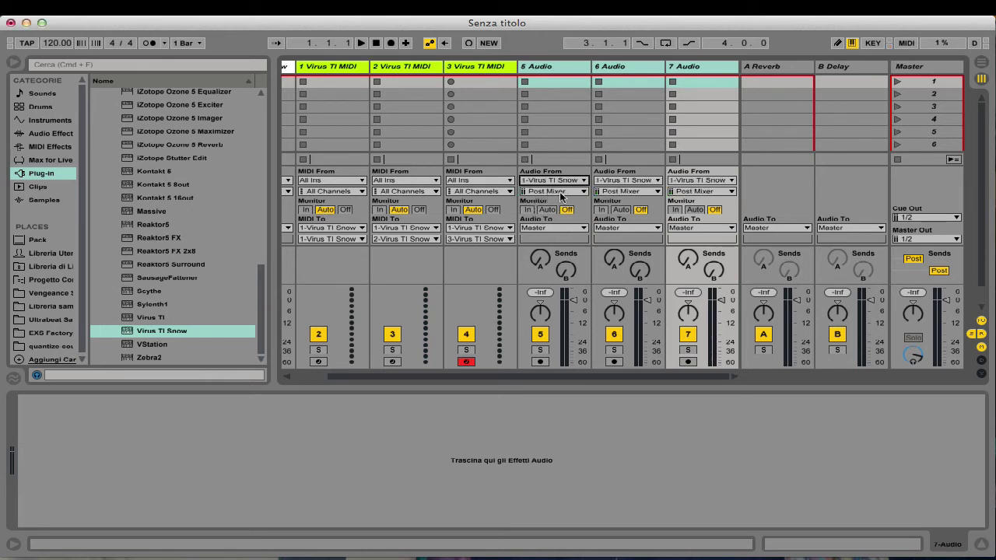
{"action": "left_click", "coordinate": [565, 192]}
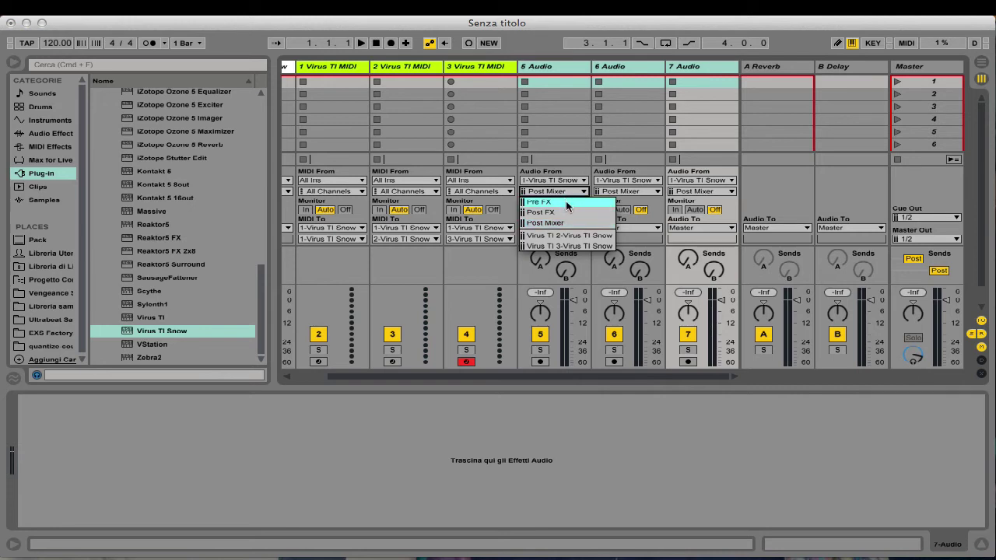
{"action": "left_click", "coordinate": [566, 201]}
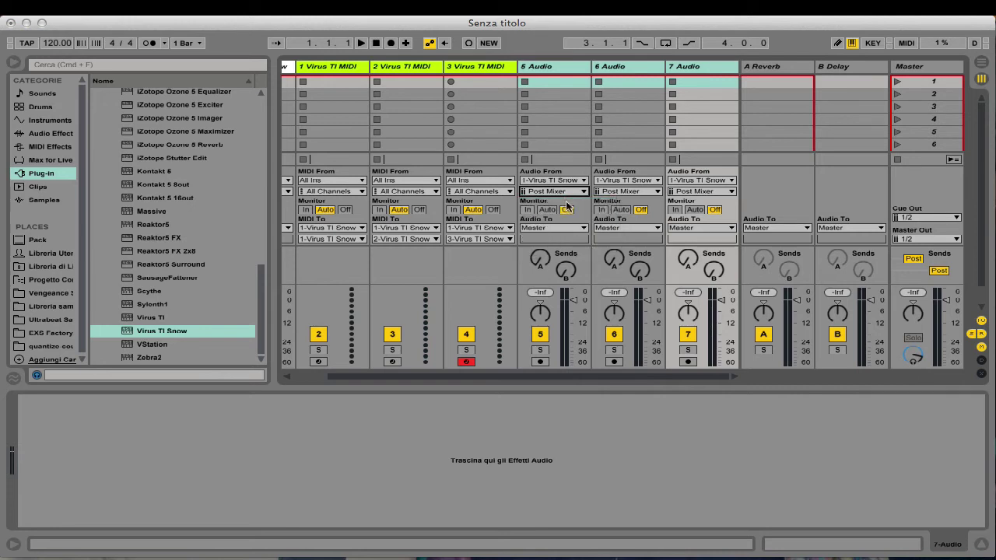
{"action": "left_click", "coordinate": [528, 211]}
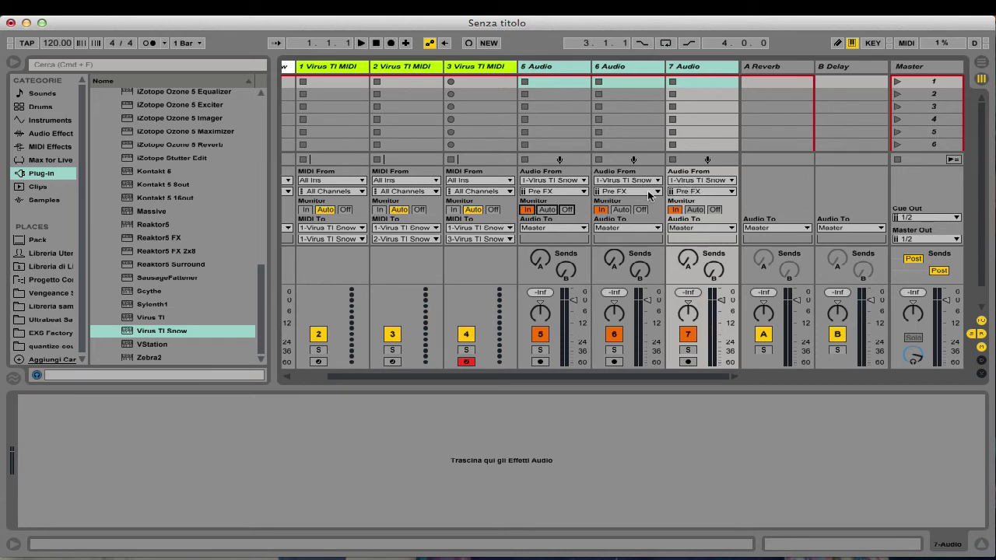
- Set the input channel of 6 Audio to Virus TI 2-Virus TI Snow and of 7 Audio to Virus TI 3-Virus TI Snow
{"action": "left_click", "coordinate": [642, 67]}
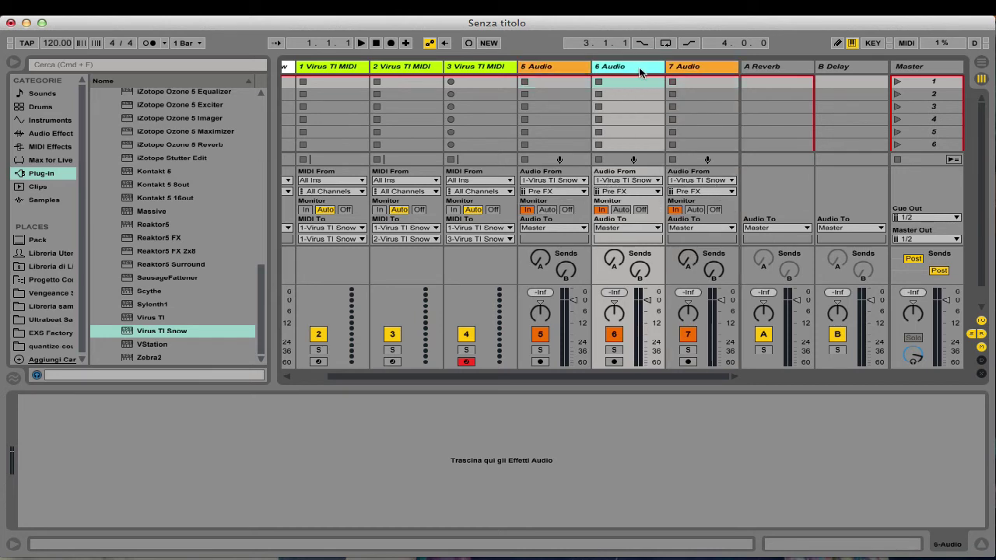
{"action": "left_click", "coordinate": [625, 192]}
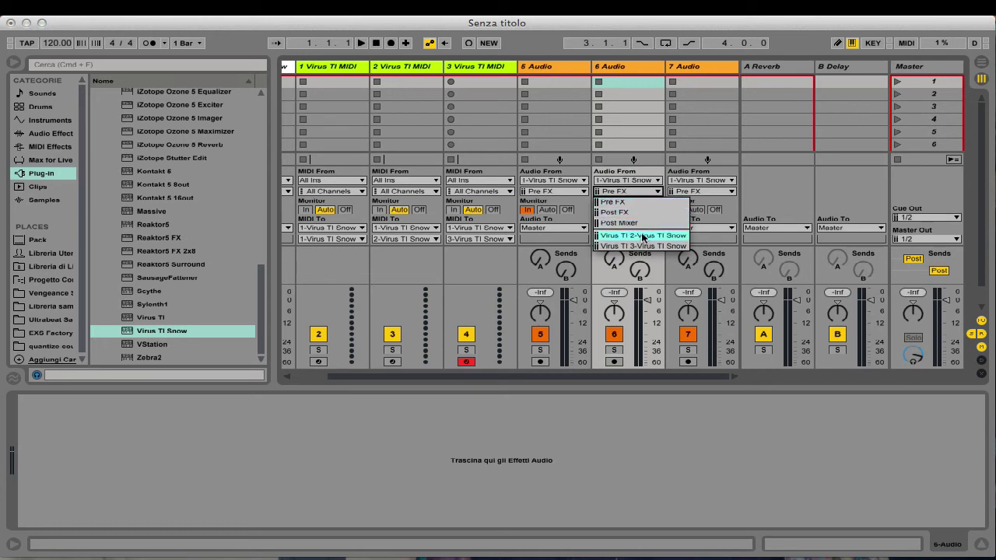
{"action": "left_click", "coordinate": [665, 237]}
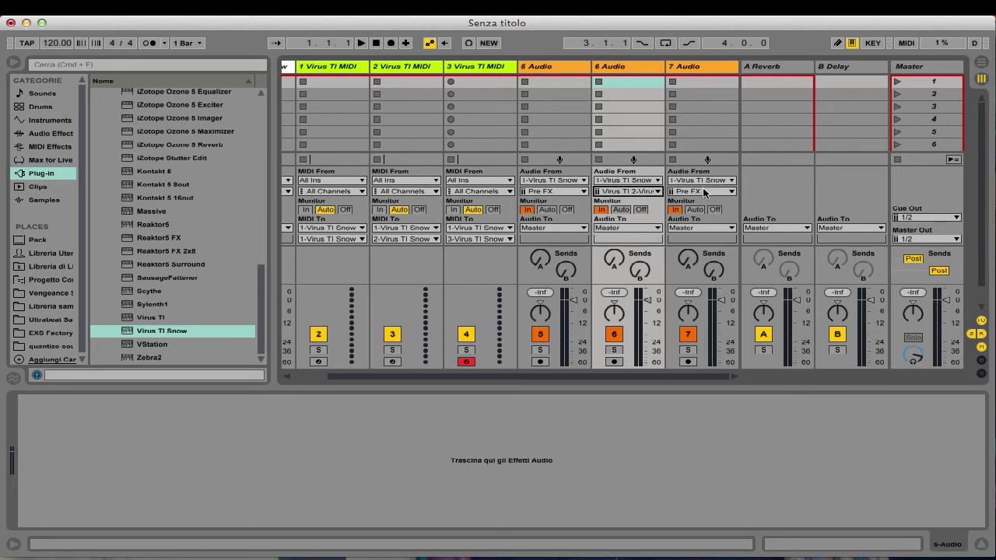
{"action": "left_click", "coordinate": [705, 192]}
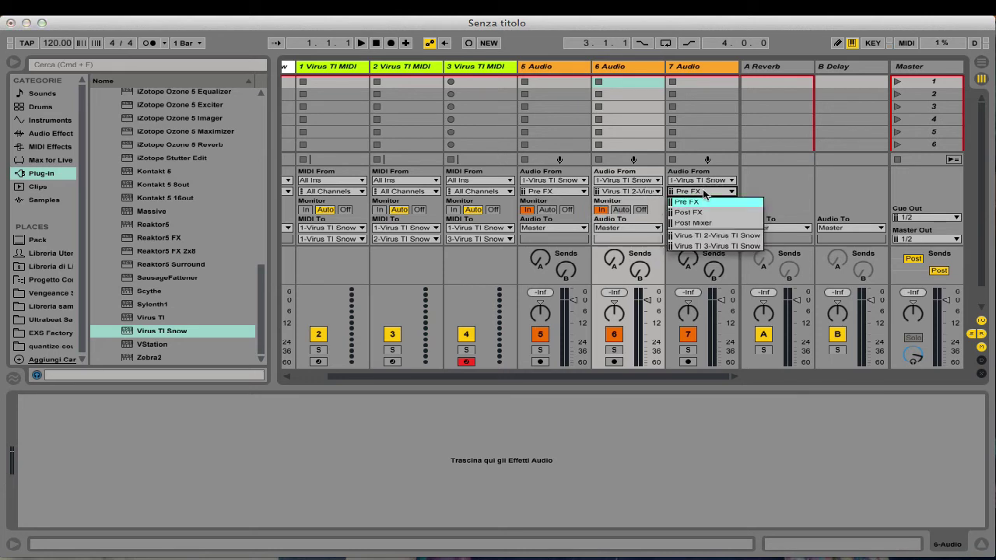
{"action": "left_click", "coordinate": [727, 247]}
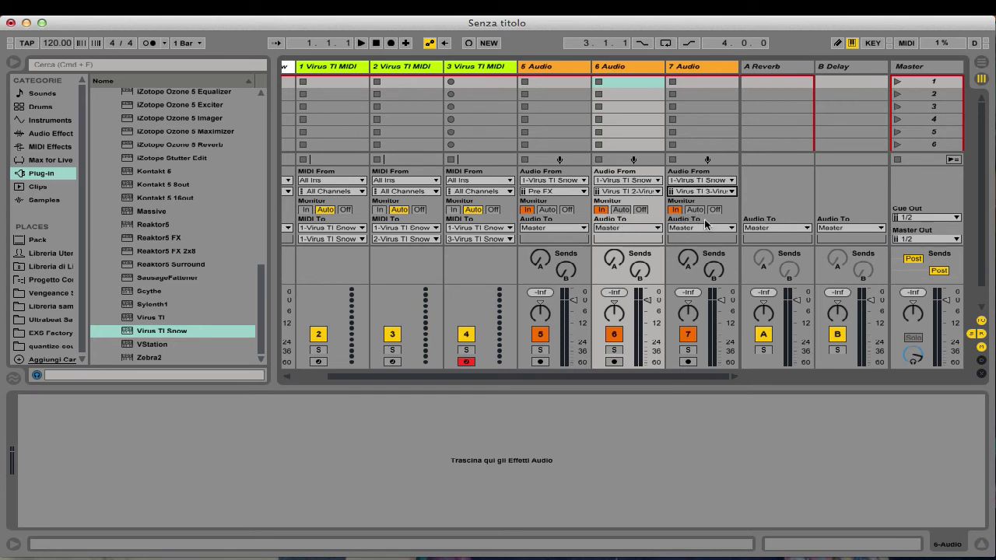
- Arm the 1 Virus TI MIDI track and open the plug-in window of the Virus TI Snow track
{"action": "scroll", "coordinate": [458, 327], "scroll_direction": "left", "scroll_amount": 3}
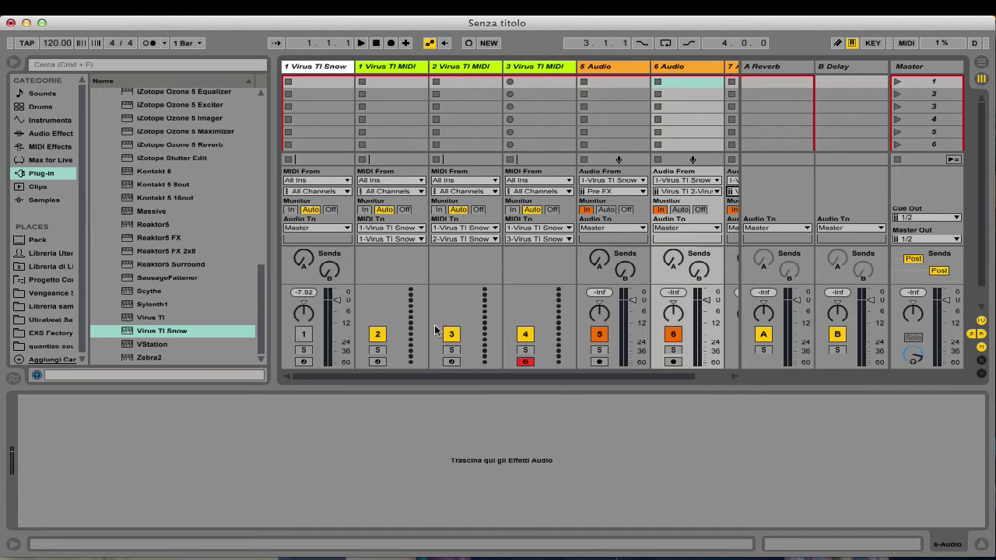
{"action": "left_click", "coordinate": [452, 362]}
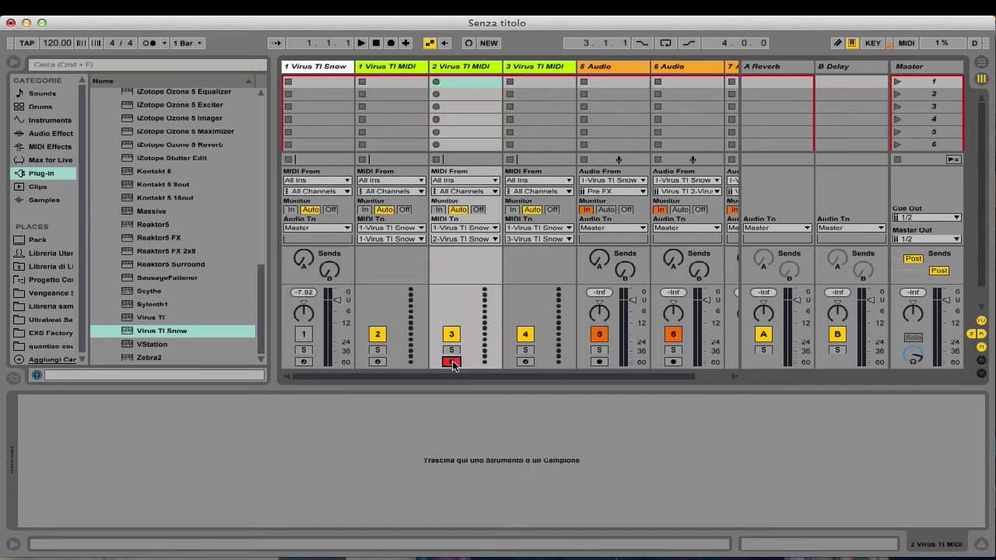
{"action": "left_click", "coordinate": [377, 362]}
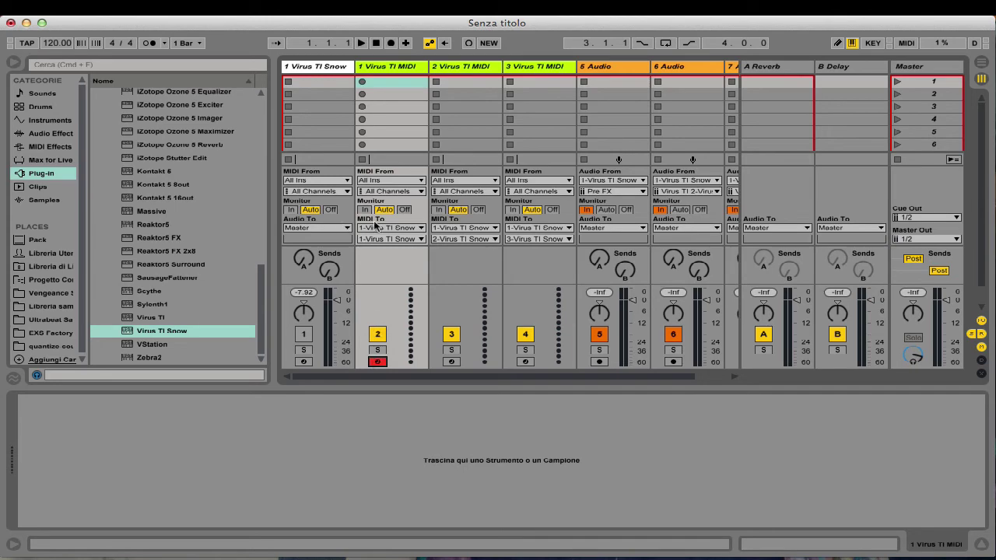
{"action": "left_click", "coordinate": [326, 69]}
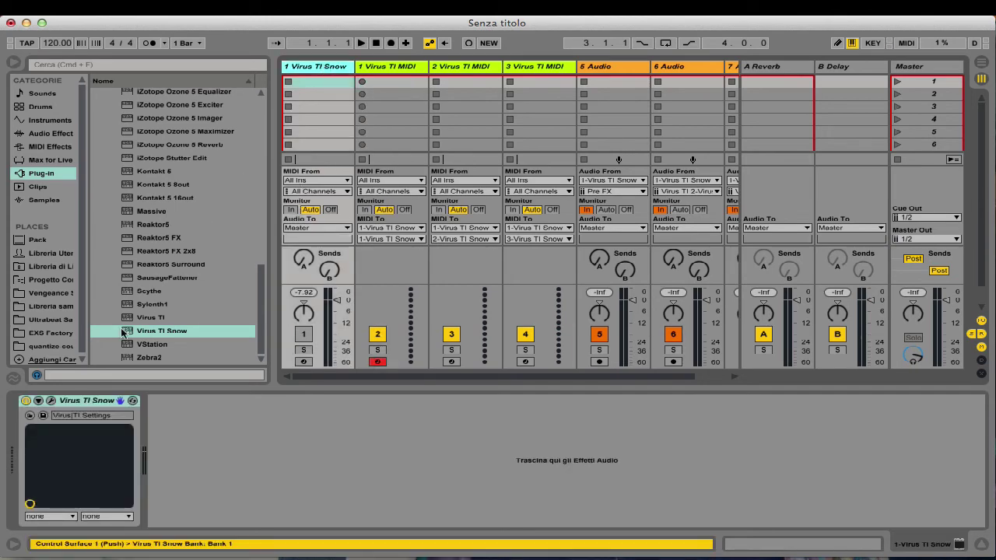
{"action": "left_click", "coordinate": [50, 400]}
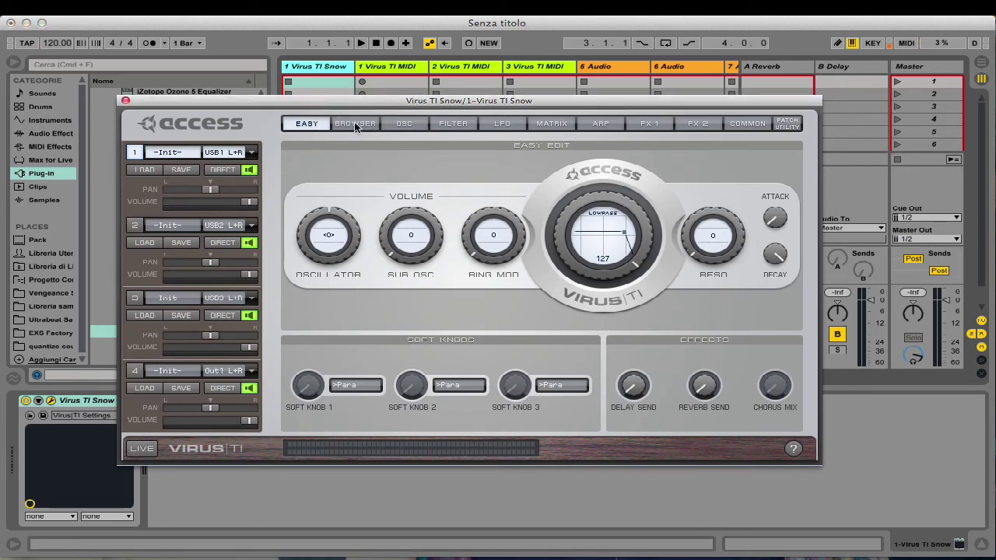
- Load the factory patches Clouds into part 1, DirtyPls into part 2 and Pulsaw into part 3, keeping part 1 selected
{"action": "left_click", "coordinate": [354, 125]}
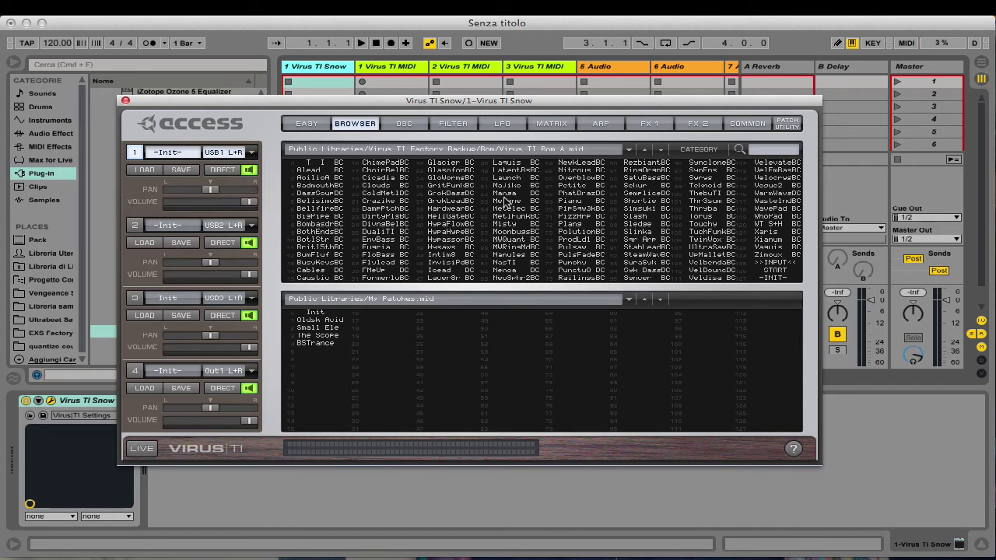
{"action": "left_click", "coordinate": [375, 186]}
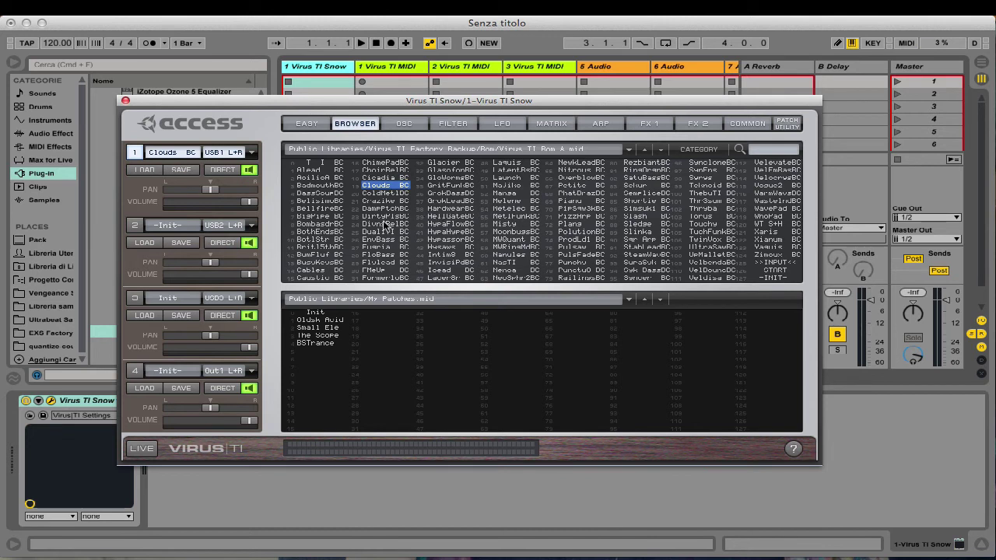
{"action": "left_click_drag", "start_coordinate": [385, 218], "coordinate": [187, 228]}
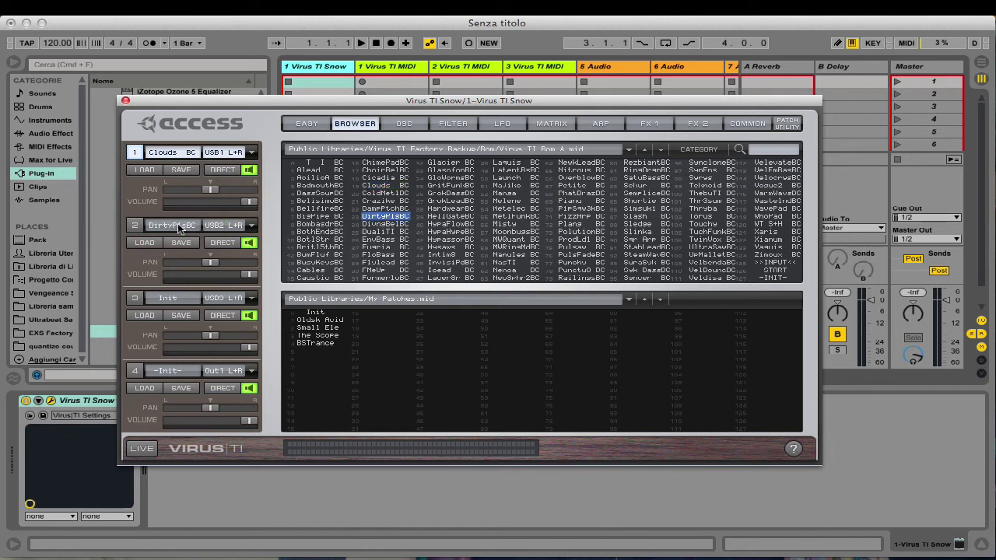
{"action": "left_click", "coordinate": [514, 209]}
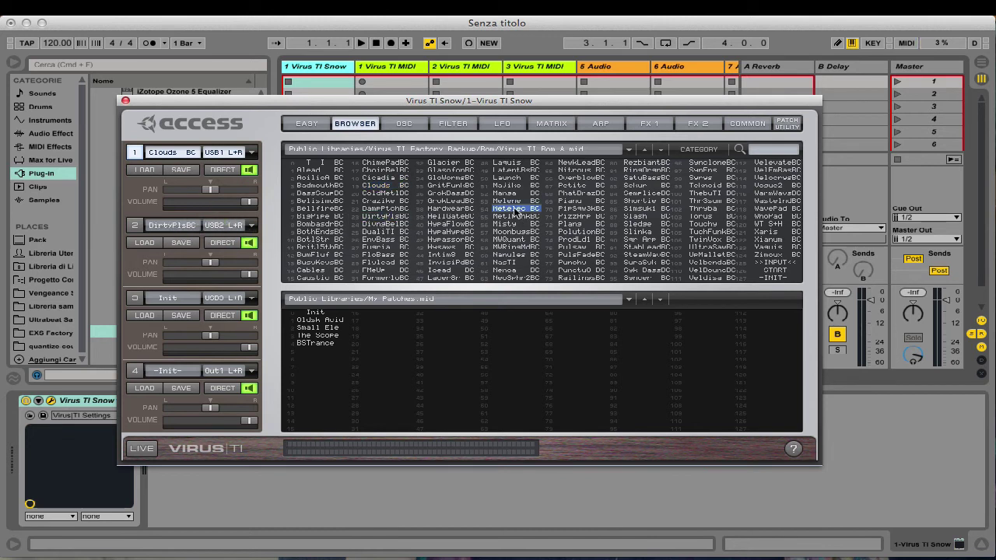
{"action": "left_click_drag", "start_coordinate": [169, 261], "coordinate": [169, 298]}
{"action": "left_click_drag", "start_coordinate": [581, 248], "coordinate": [168, 293]}
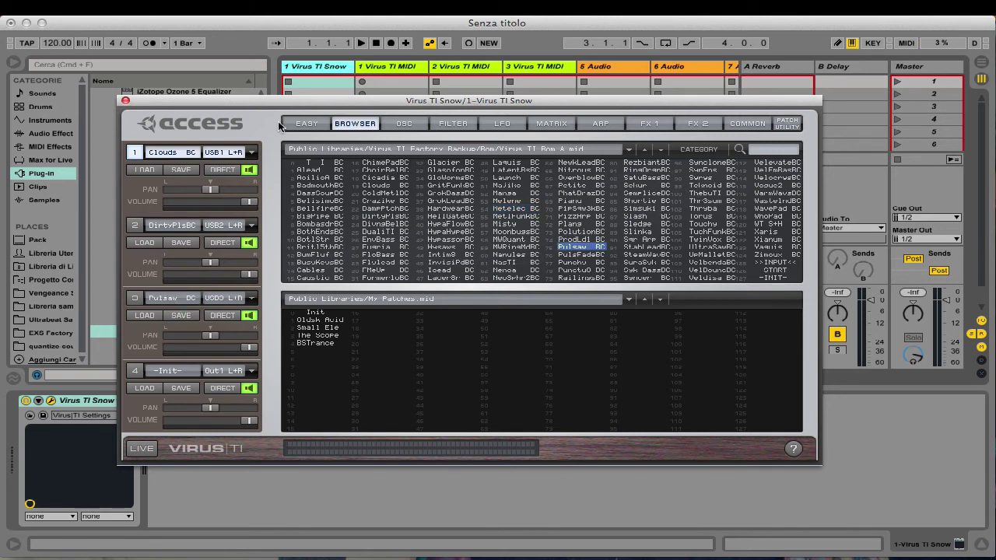
{"action": "left_click", "coordinate": [131, 157]}
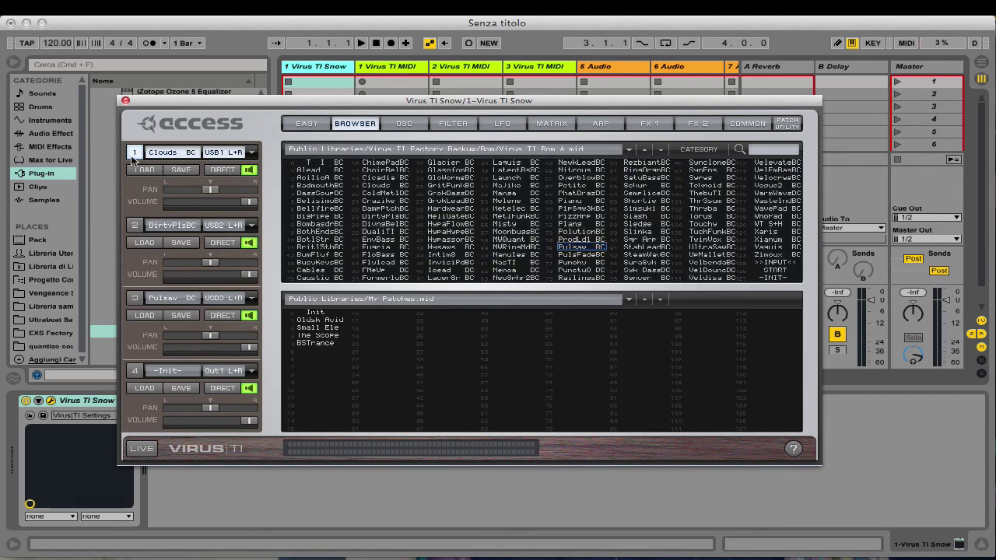
- Copy the Pulsaw patch from part 3 onto part 2 and load Oldsk Acid from My Patches into part 3
{"action": "left_click", "coordinate": [306, 124]}
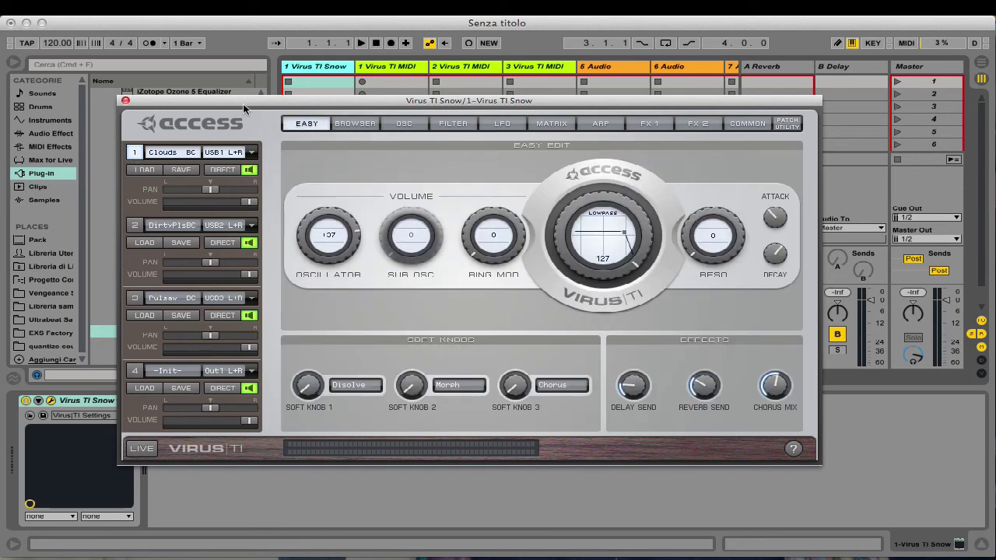
{"action": "left_click_drag", "start_coordinate": [243, 104], "coordinate": [560, 107]}
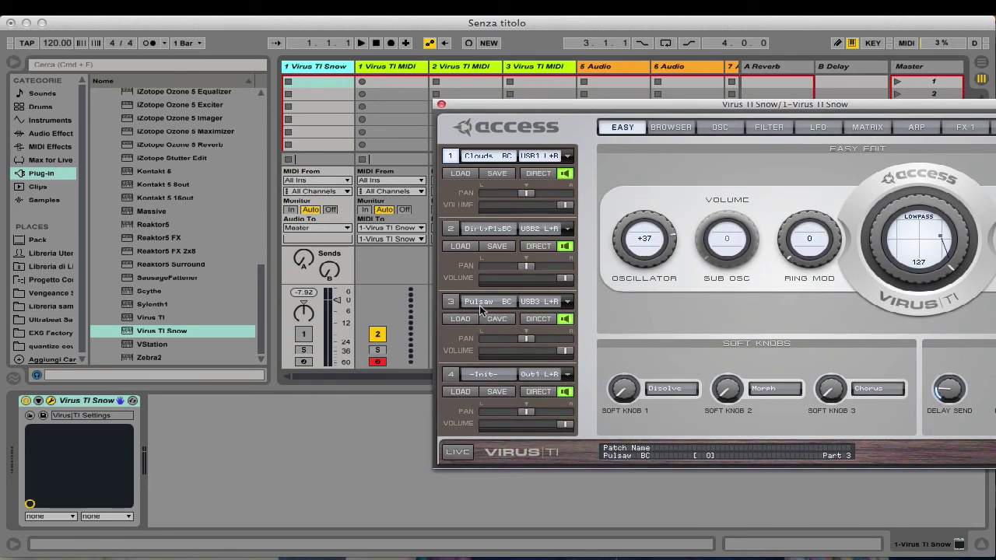
{"action": "left_click_drag", "start_coordinate": [484, 301], "coordinate": [484, 218]}
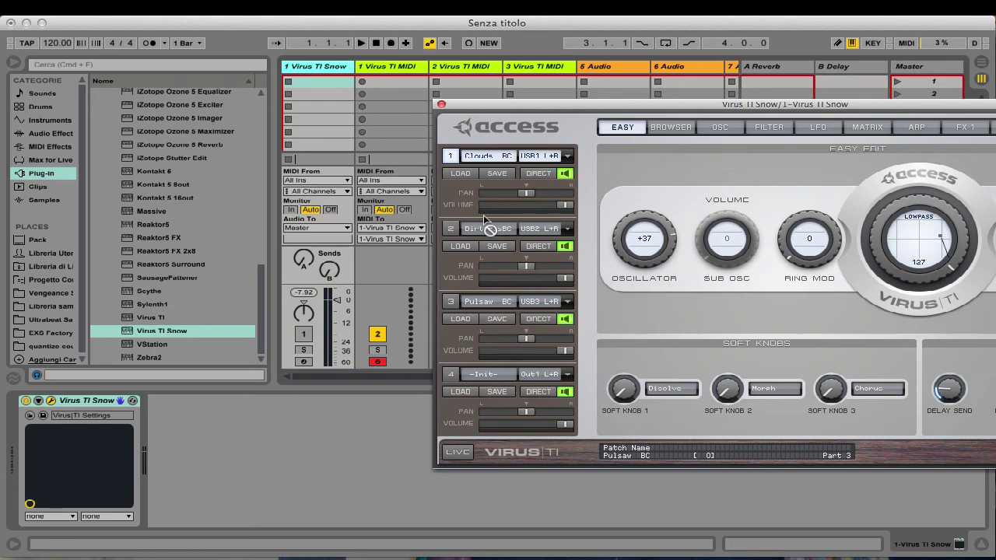
{"action": "left_click", "coordinate": [676, 127]}
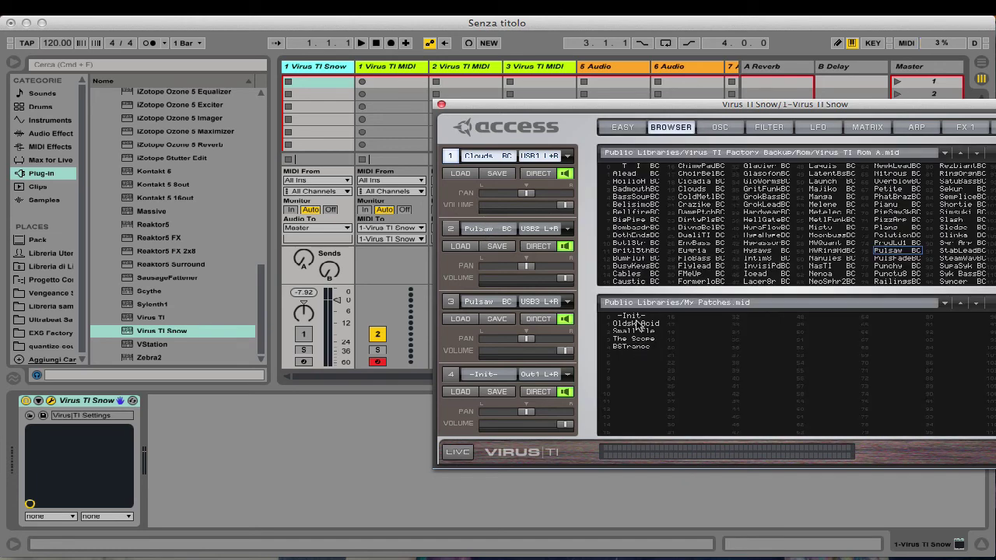
{"action": "left_click_drag", "start_coordinate": [640, 323], "coordinate": [502, 302]}
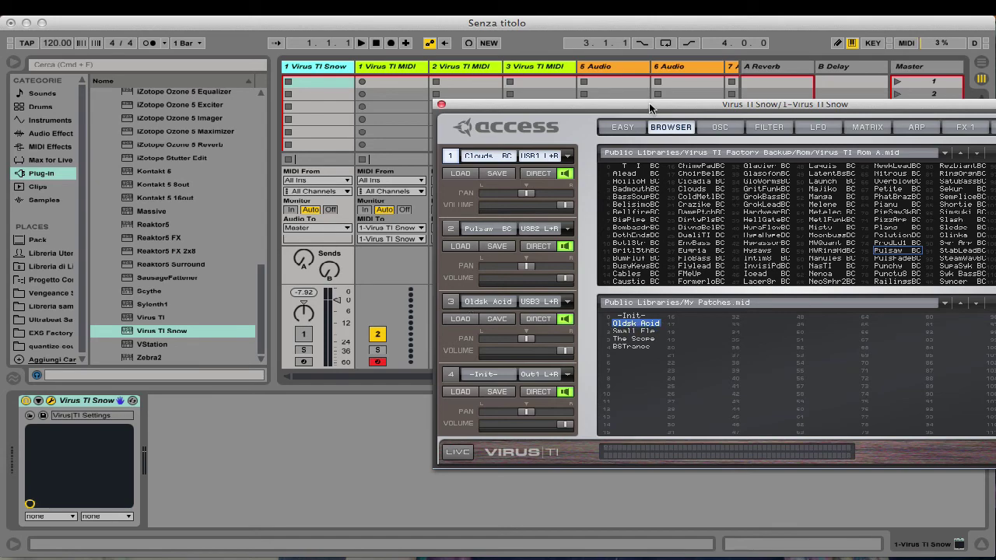
{"action": "left_click_drag", "start_coordinate": [650, 108], "coordinate": [390, 98]}
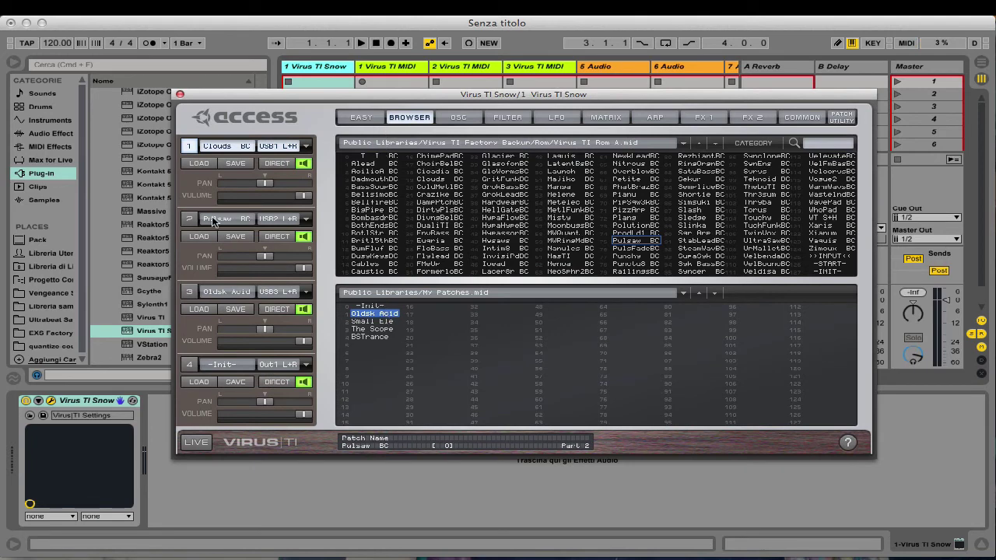
- Load the factory patch Petite from Virus TI Rom A into part 1
{"action": "left_click", "coordinate": [357, 118]}
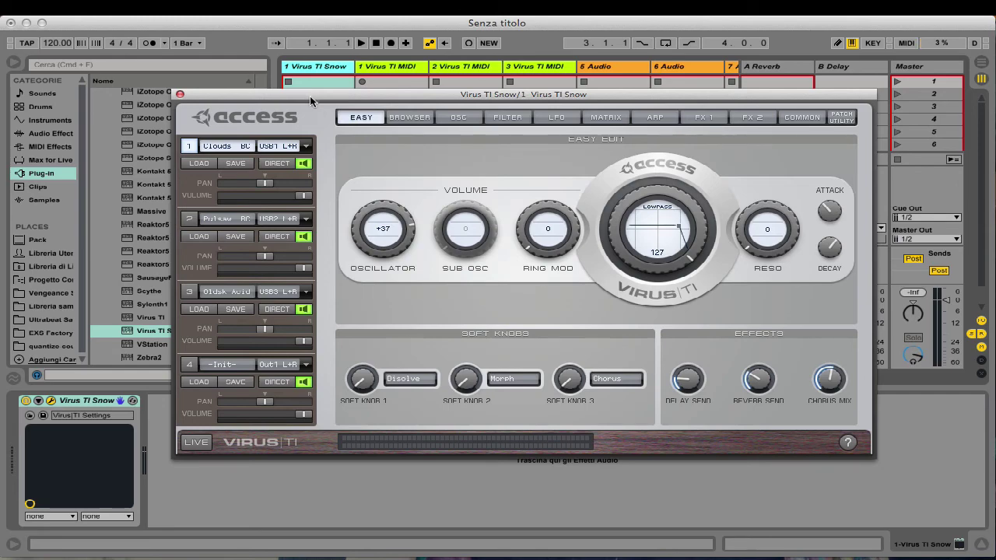
{"action": "left_click_drag", "start_coordinate": [310, 95], "coordinate": [558, 158]}
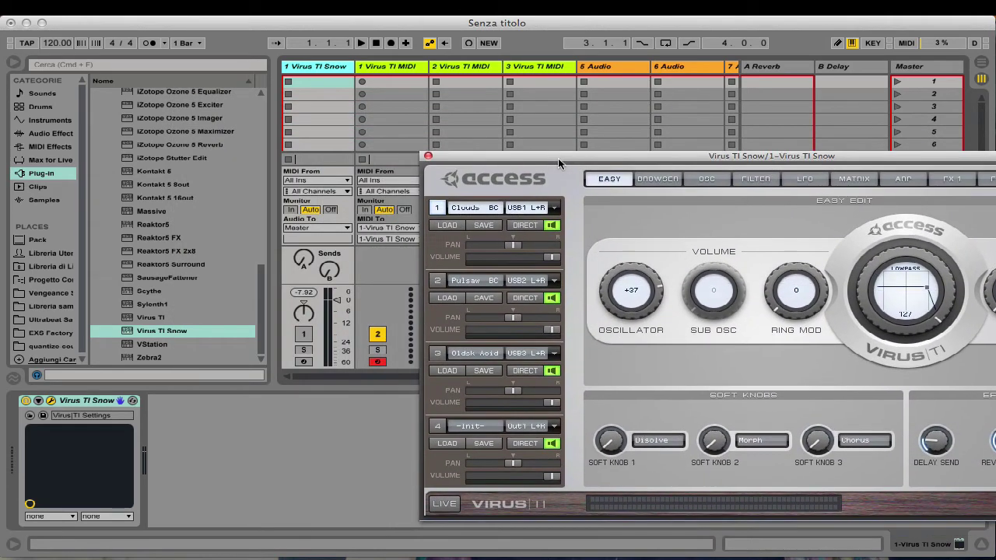
{"action": "left_click_drag", "start_coordinate": [465, 156], "coordinate": [496, 153]}
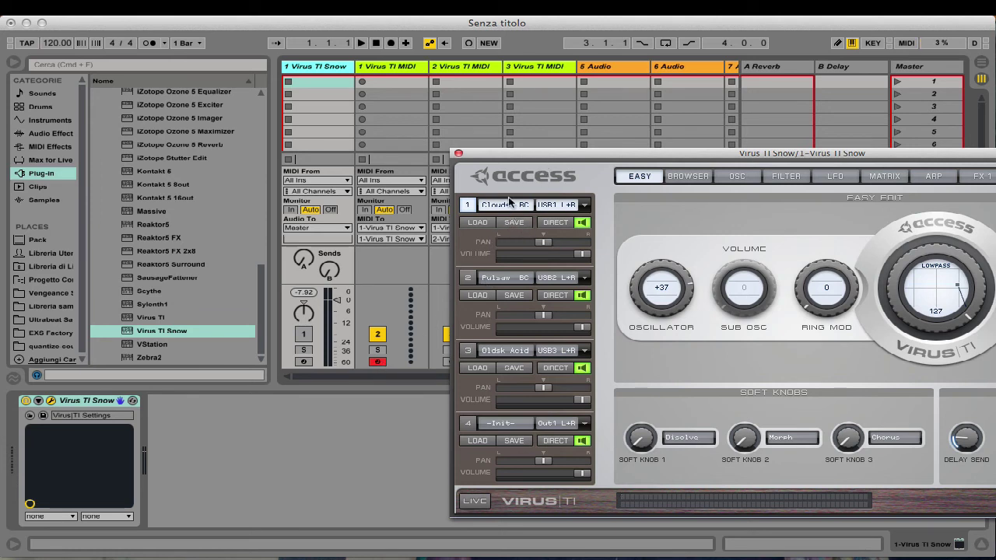
{"action": "left_click_drag", "start_coordinate": [551, 155], "coordinate": [306, 106]}
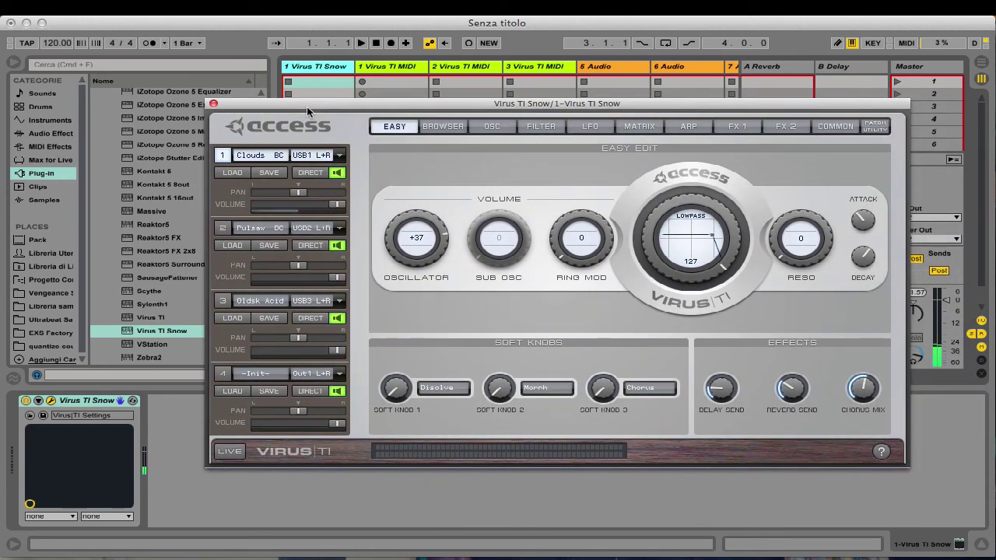
{"action": "left_click", "coordinate": [445, 126]}
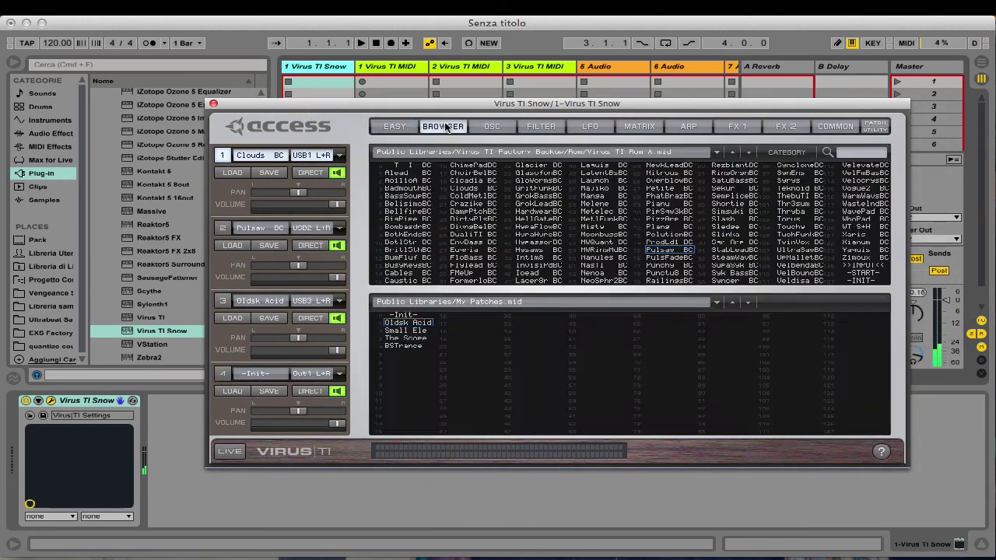
{"action": "left_click", "coordinate": [669, 189]}
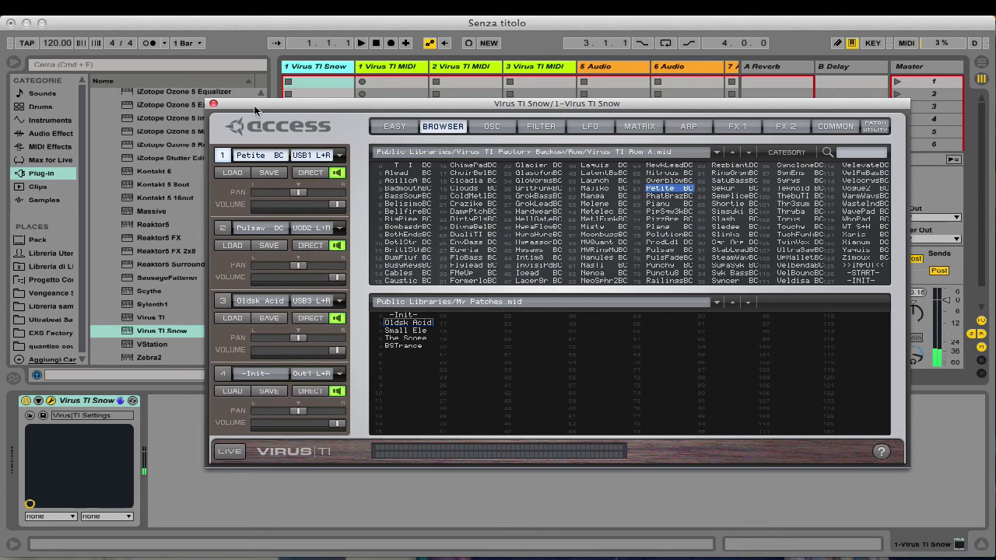
- Arm the 2 Virus TI MIDI track and return to the Virus TI Snow plug-in's Easy page
{"action": "left_click_drag", "start_coordinate": [254, 106], "coordinate": [592, 120]}
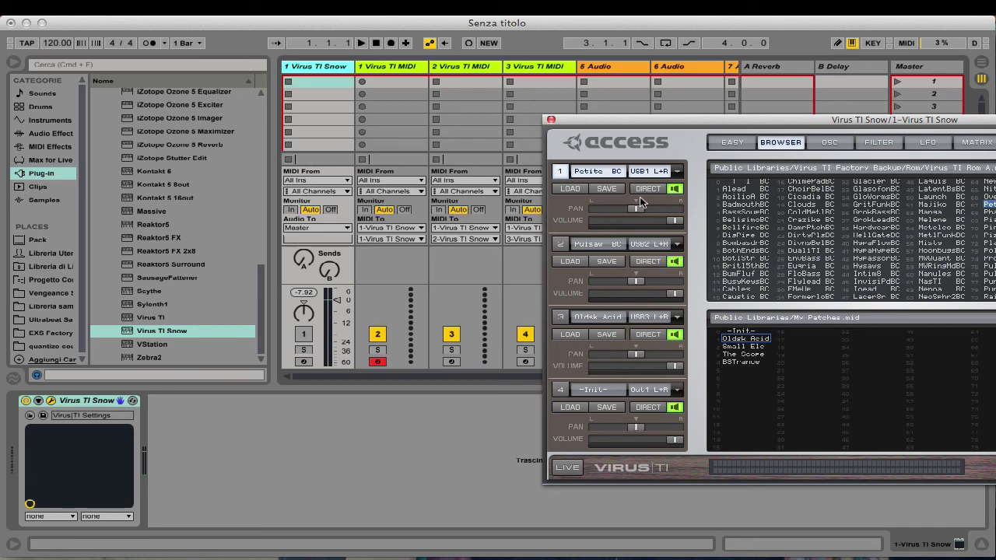
{"action": "left_click", "coordinate": [452, 363]}
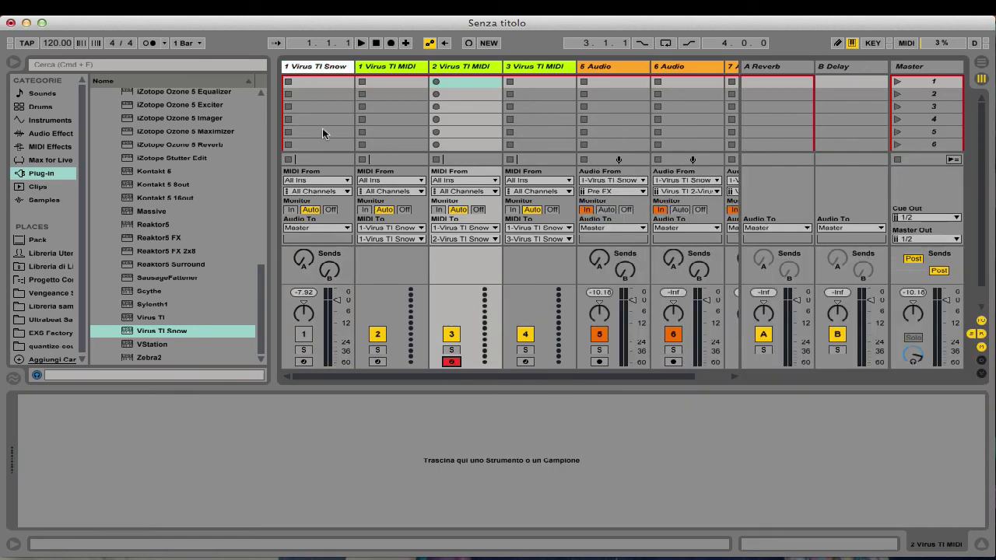
{"action": "left_click", "coordinate": [327, 67]}
{"action": "left_click", "coordinate": [473, 144]}
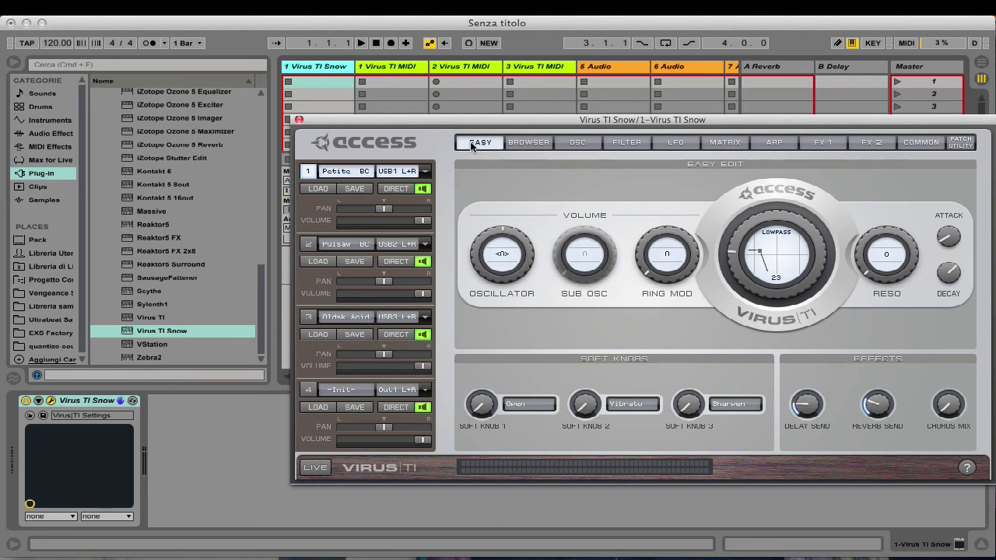
- Arm the 3 Virus TI MIDI track, select part 3 in the plug-in and close its window
{"action": "left_click_drag", "start_coordinate": [421, 121], "coordinate": [715, 130]}
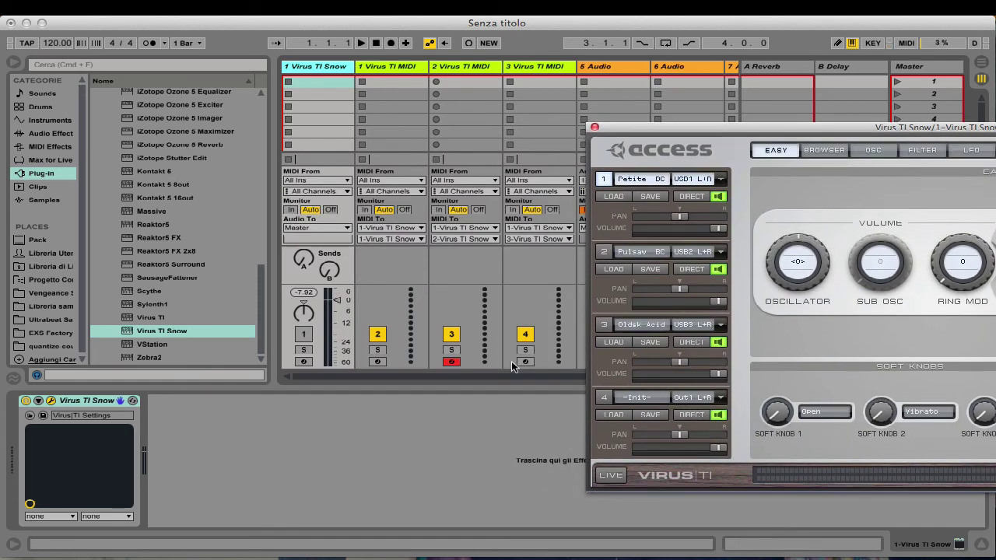
{"action": "left_click", "coordinate": [525, 361]}
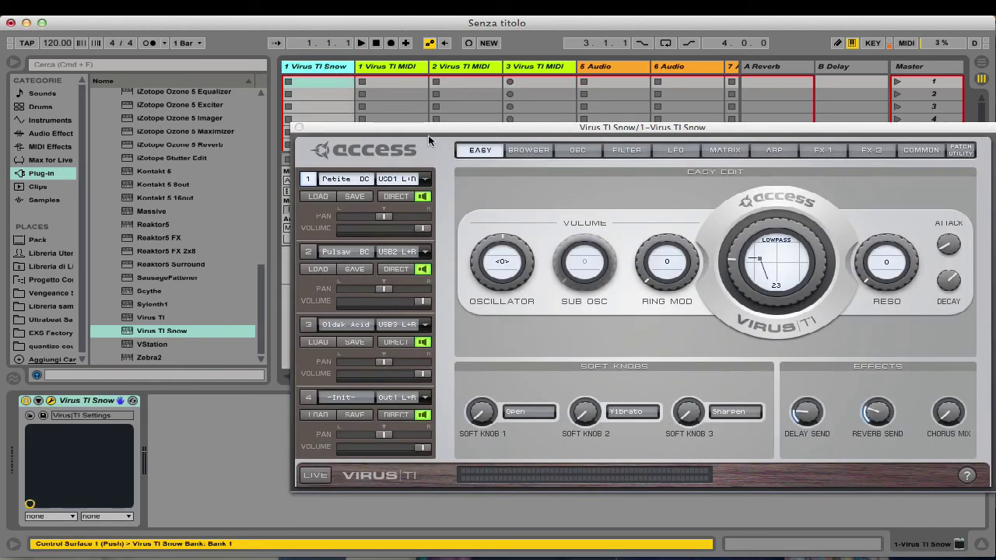
{"action": "left_click_drag", "start_coordinate": [426, 131], "coordinate": [250, 70]}
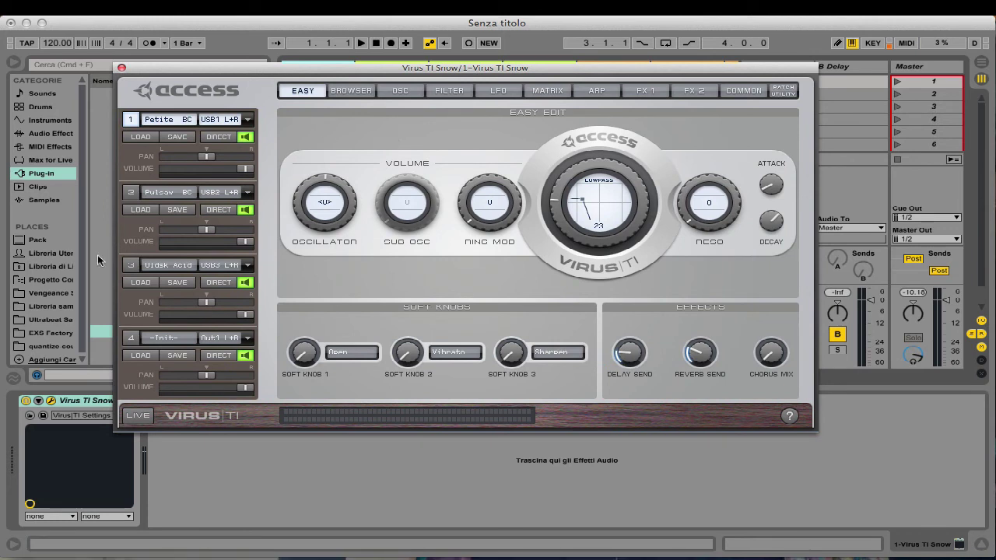
{"action": "left_click", "coordinate": [131, 267]}
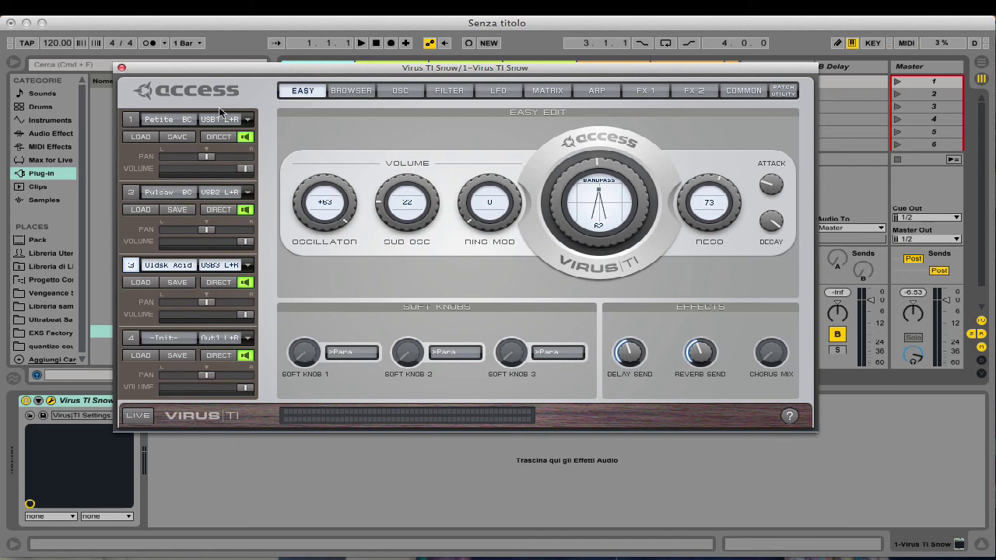
{"action": "left_click", "coordinate": [121, 67]}
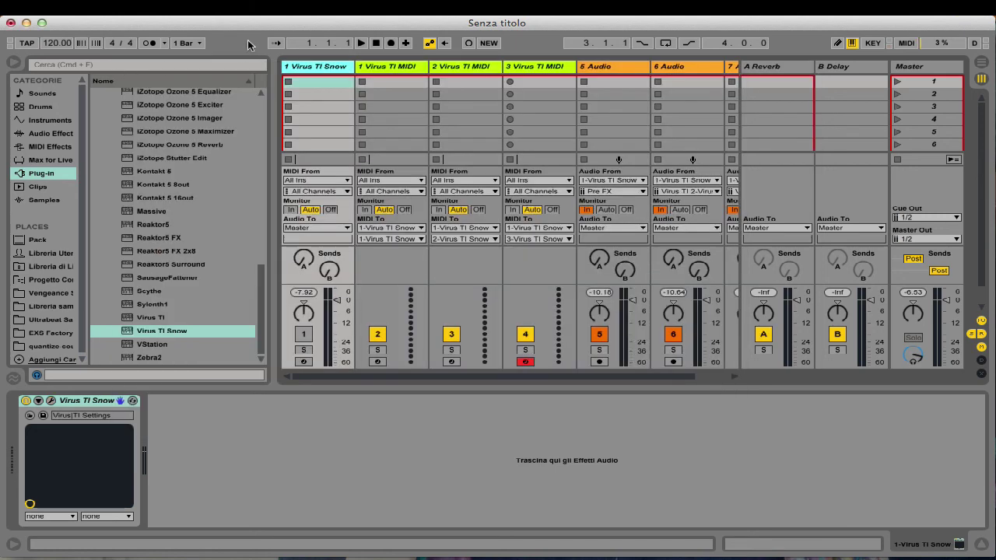
- Hide the input/output routing section of the Session View mixer
{"action": "scroll", "coordinate": [507, 195], "scroll_direction": "right", "scroll_amount": 2}
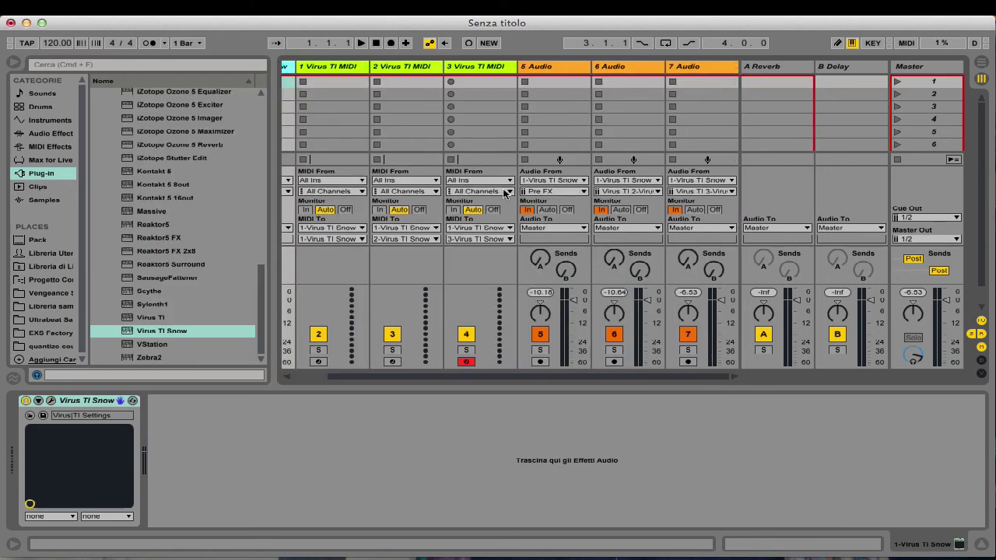
{"action": "scroll", "coordinate": [683, 172], "scroll_direction": "left", "scroll_amount": 2}
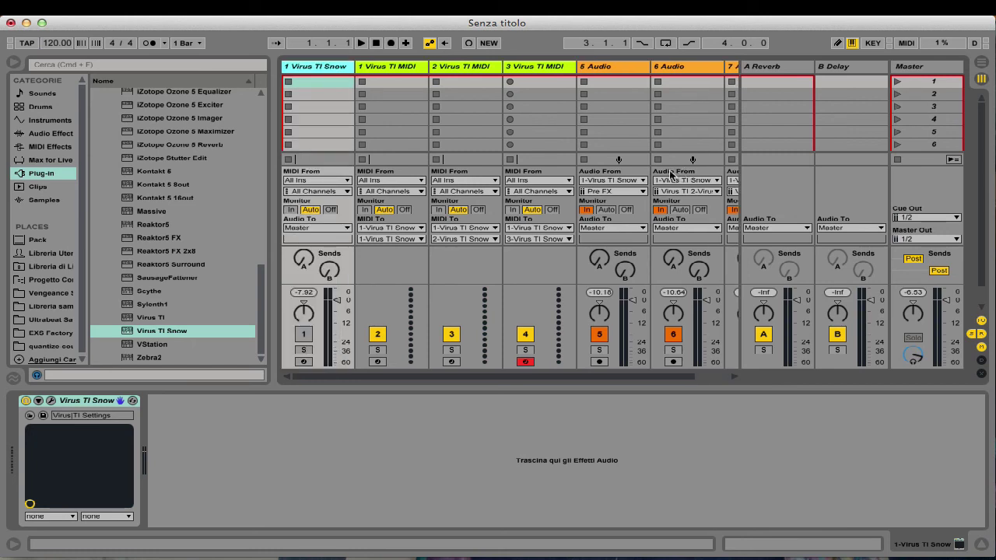
{"action": "scroll", "coordinate": [669, 176], "scroll_direction": "right", "scroll_amount": 2}
{"action": "scroll", "coordinate": [670, 175], "scroll_direction": "left", "scroll_amount": 2}
{"action": "left_click", "coordinate": [981, 320]}
- Arm the 1 Virus TI MIDI track and look over the mixer from the Virus TI Snow track to 7 Audio
{"action": "scroll", "coordinate": [587, 213], "scroll_direction": "right", "scroll_amount": 2}
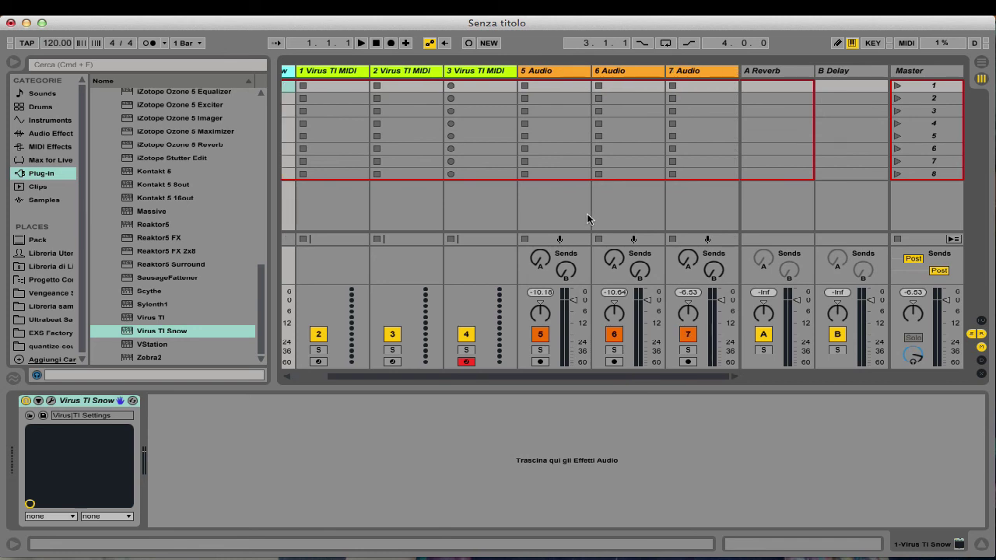
{"action": "scroll", "coordinate": [587, 213], "scroll_direction": "left", "scroll_amount": 2}
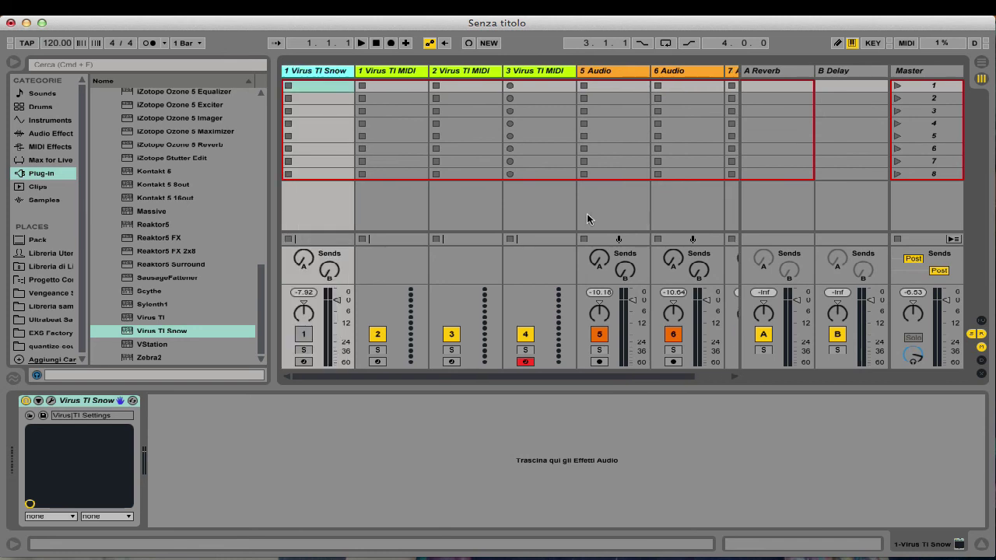
{"action": "scroll", "coordinate": [587, 213], "scroll_direction": "right", "scroll_amount": 2}
{"action": "scroll", "coordinate": [587, 213], "scroll_direction": "left", "scroll_amount": 2}
{"action": "left_click", "coordinate": [378, 362]}
{"action": "scroll", "coordinate": [576, 340], "scroll_direction": "right", "scroll_amount": 2}
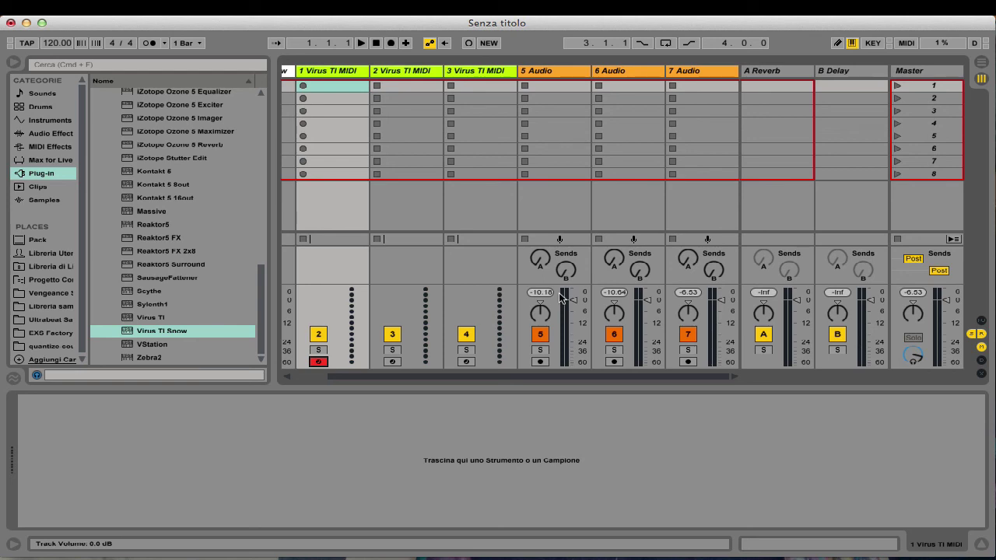
{"action": "scroll", "coordinate": [559, 292], "scroll_direction": "left", "scroll_amount": 3}
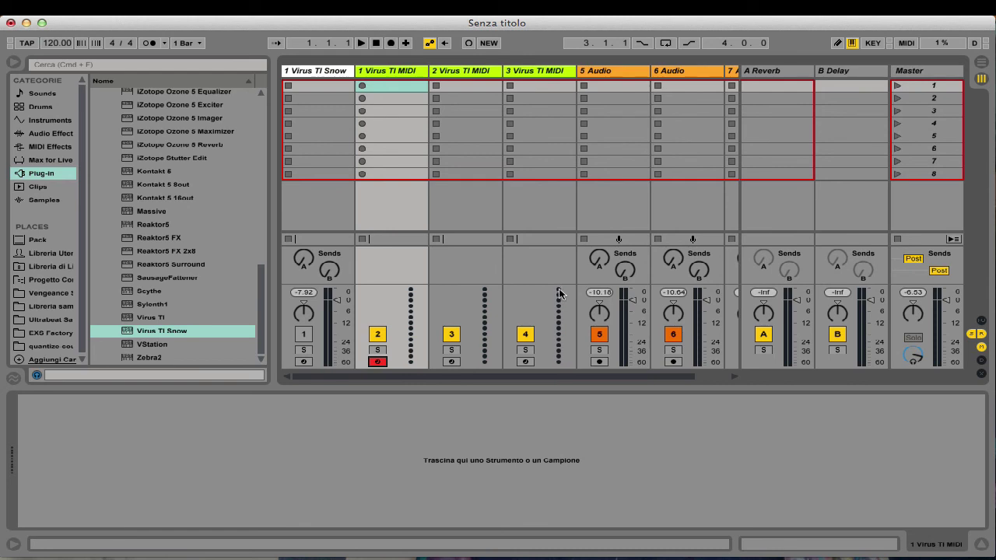